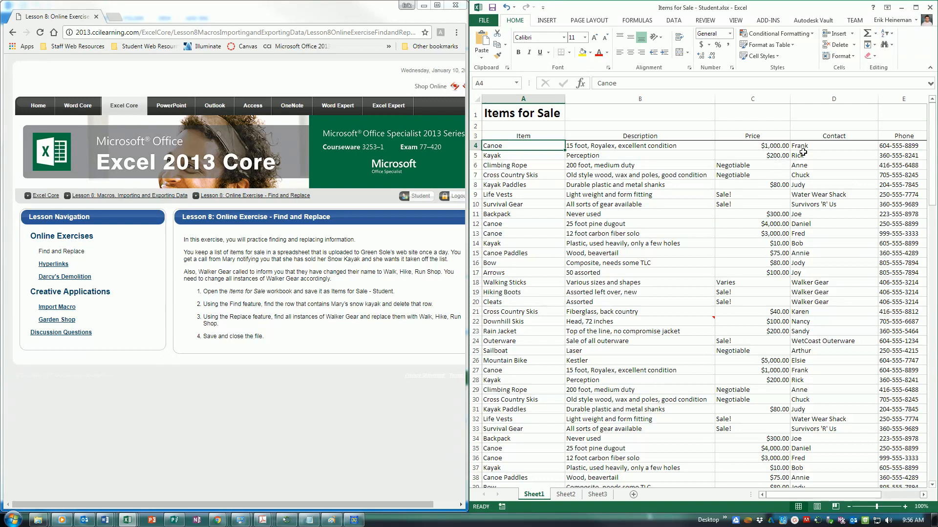
Step: Find the Snow Kayak entry and delete its row 83 from the Items for Sale list
left_click(889, 45)
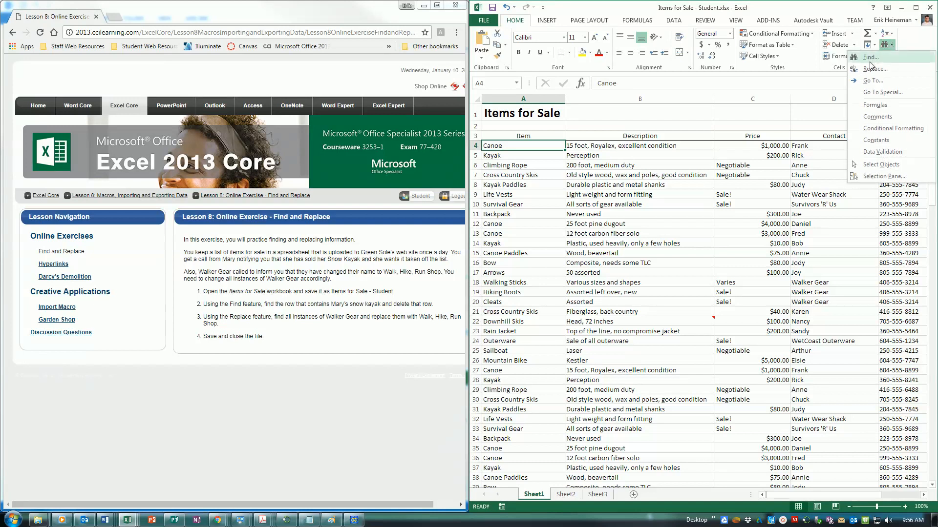
left_click(870, 57)
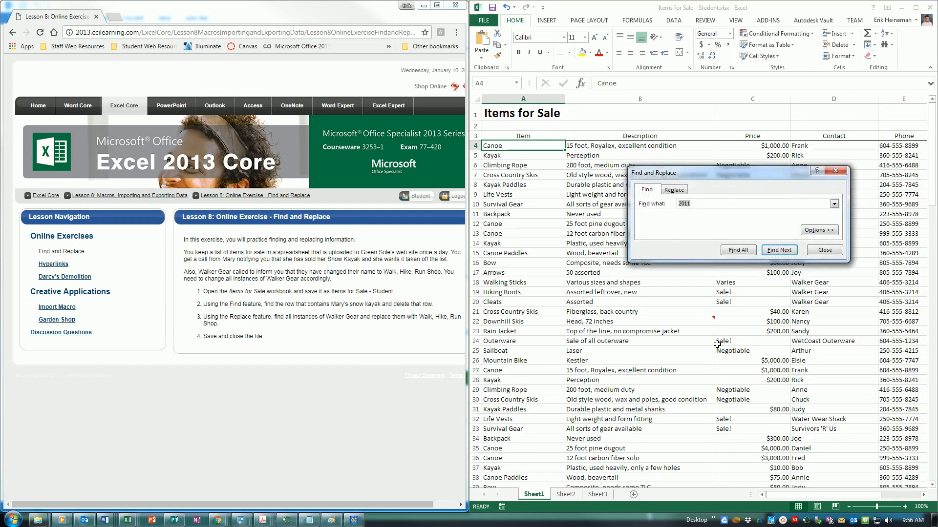
type("Snow Kayak")
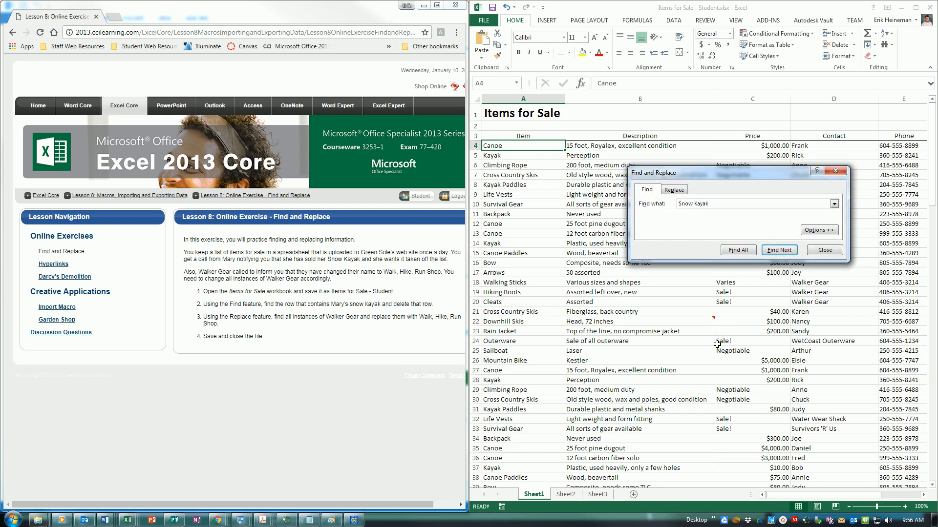
left_click(780, 251)
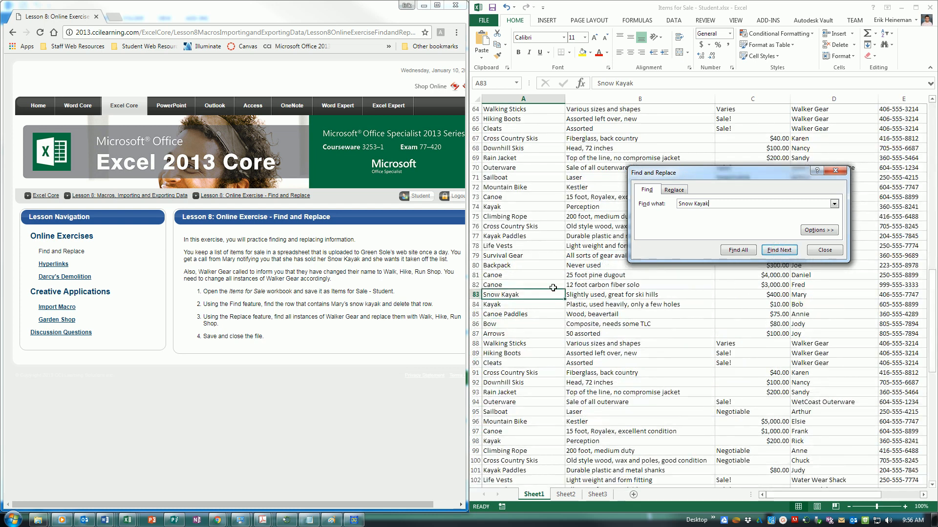
left_click(473, 295)
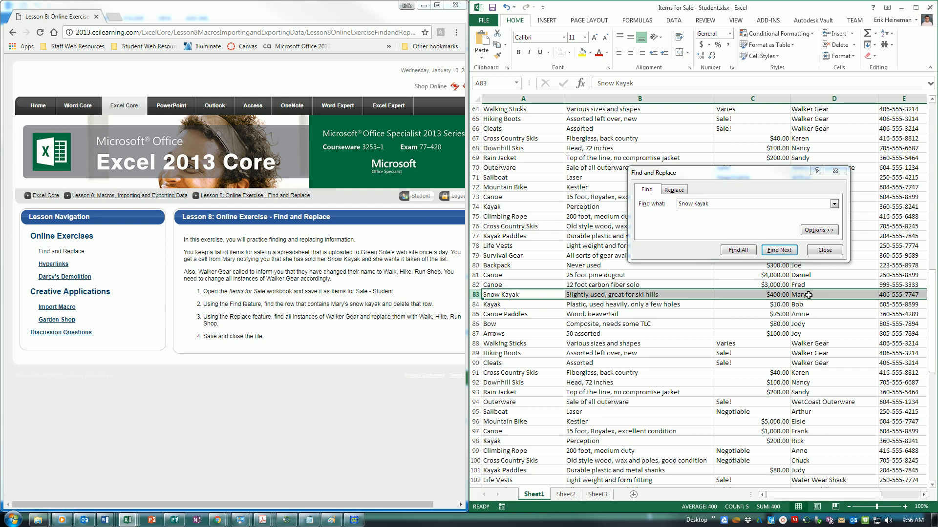
right_click(474, 294)
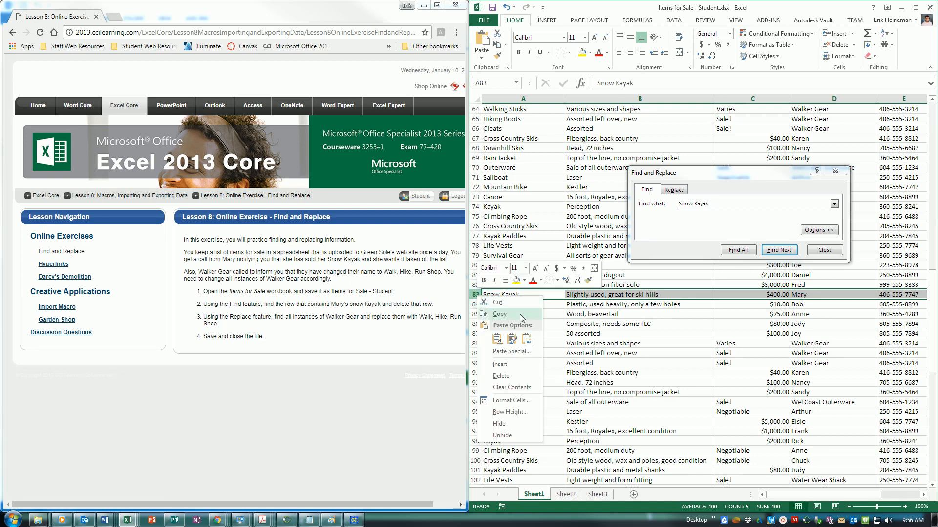
left_click(513, 376)
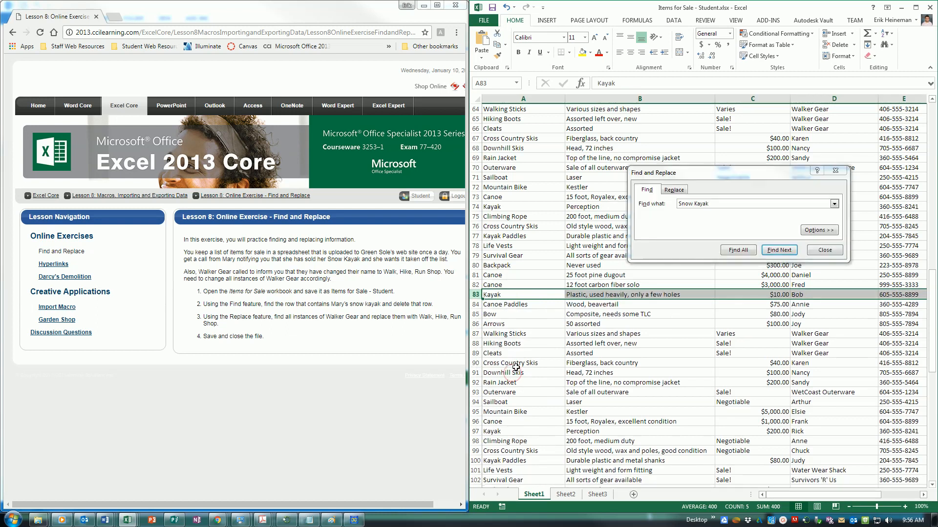
left_click(836, 255)
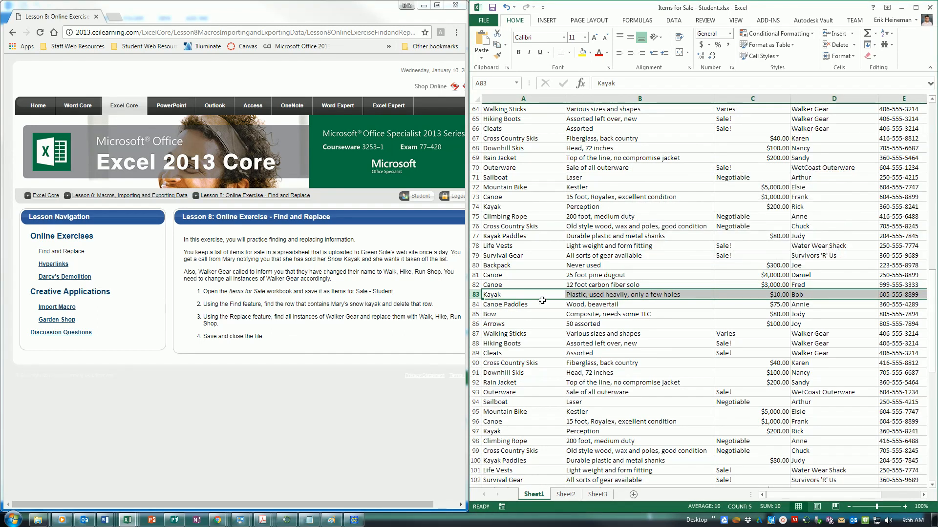
left_click(885, 45)
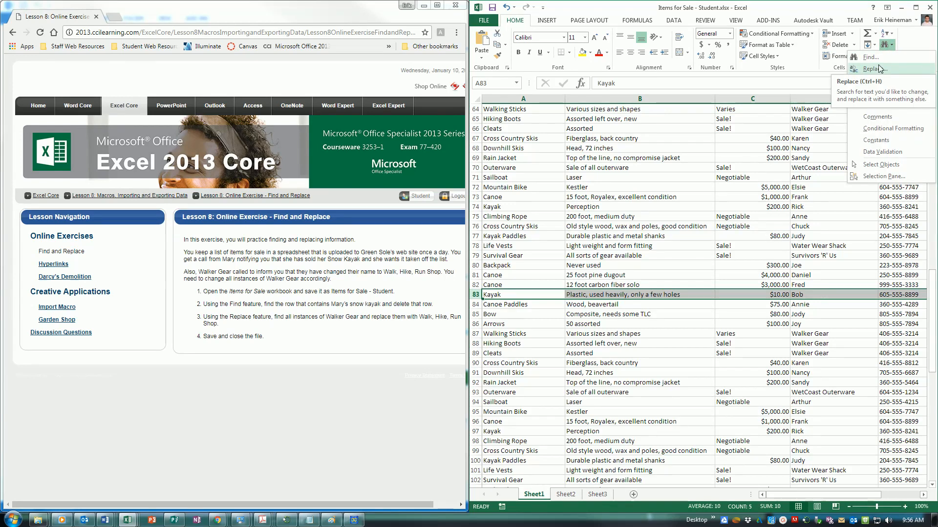
Step: Set the search text to Walker Gear and the replacement to Walk, Hike, Run Shop
left_click(874, 69)
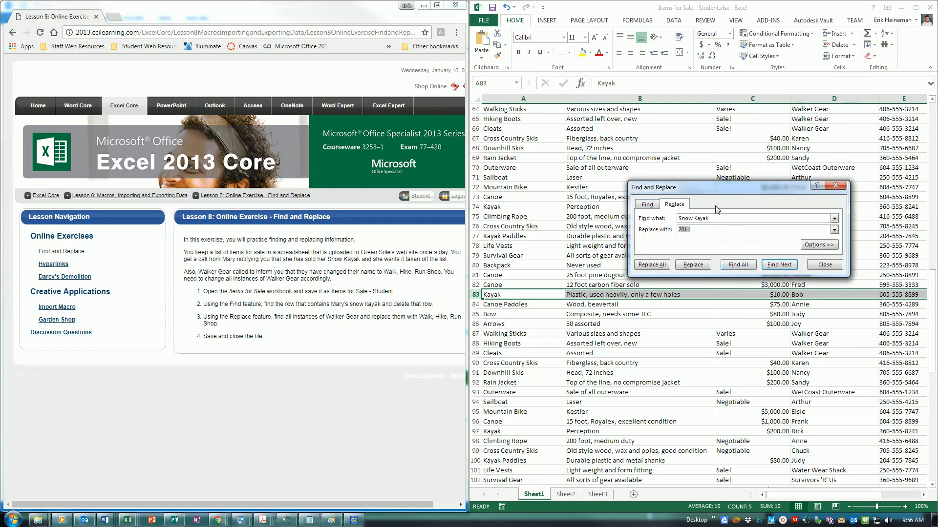
left_click(647, 204)
left_click(673, 204)
left_click_drag(721, 218, 656, 220)
type("Walker Gear")
key("Tab")
type("Walk, Hike, Run Shop")
Step: Locate the Walker Gear entries, restarting the search from the top of the sheet
left_click(781, 264)
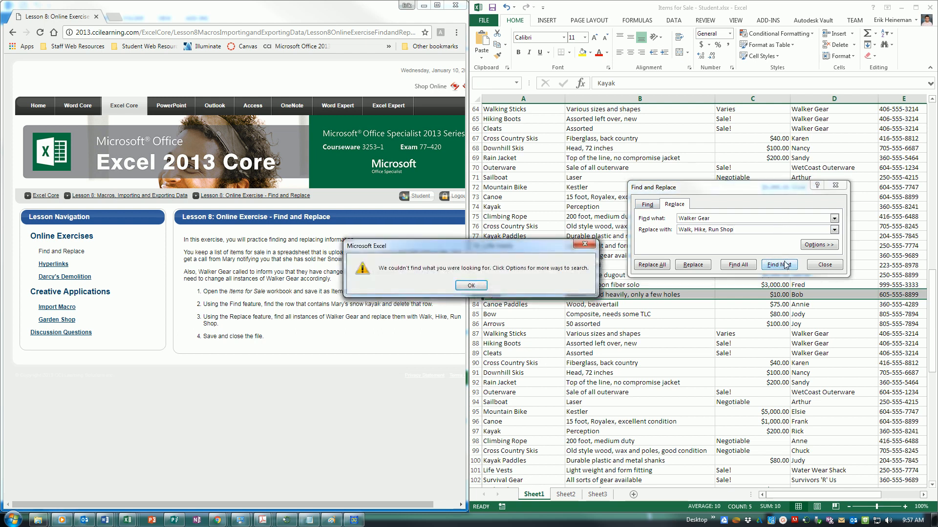
left_click(470, 285)
left_click(529, 266)
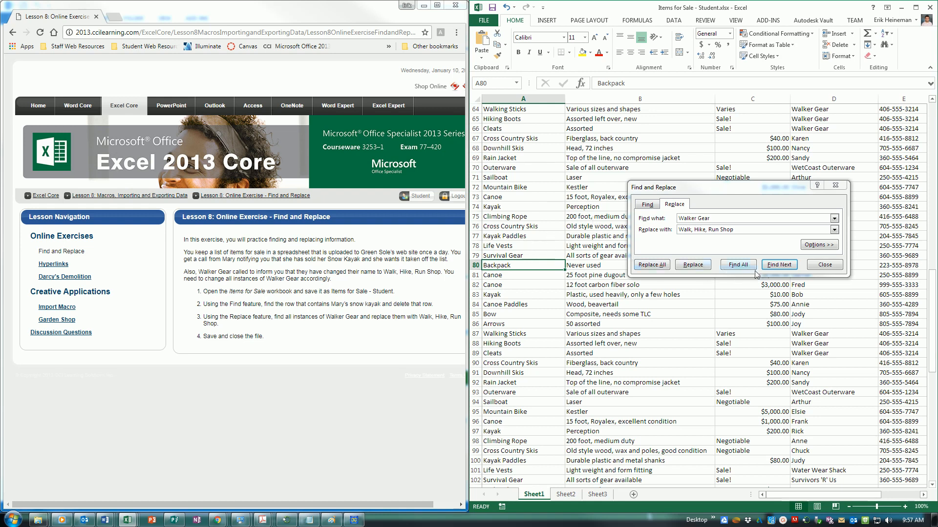
left_click(779, 264)
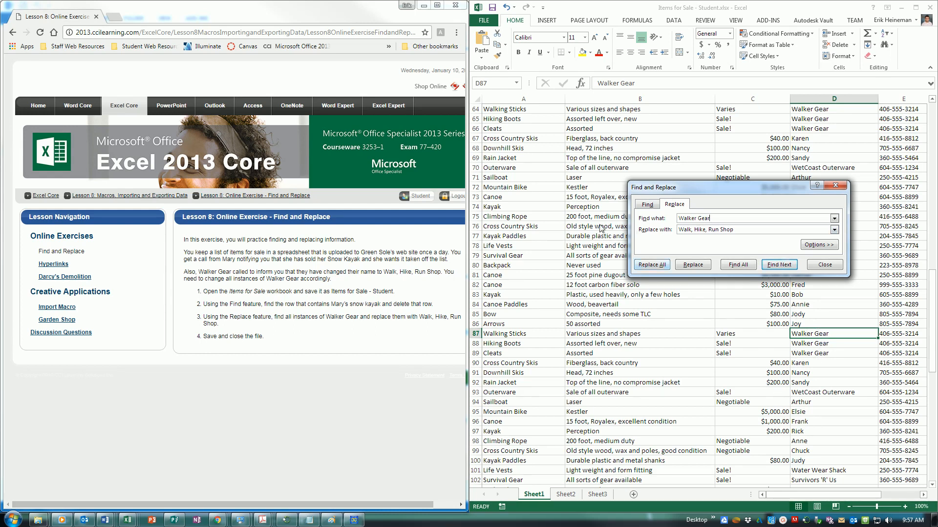
left_click(527, 158)
scroll(532, 188, "up", 13)
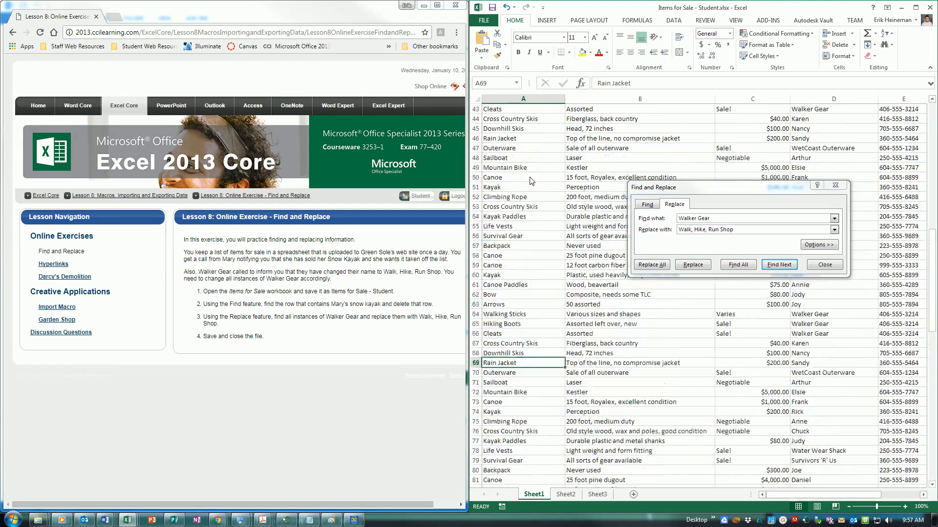
key("ctrl+Home")
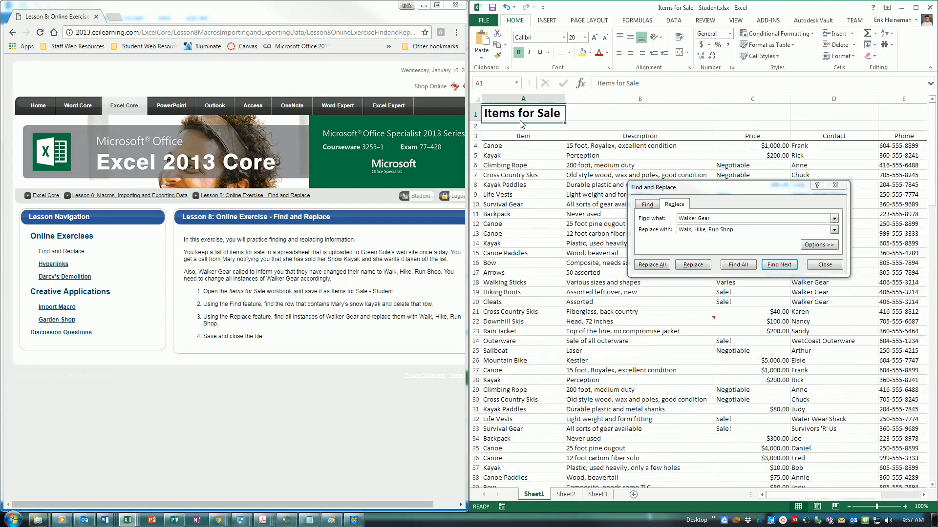
left_click(777, 266)
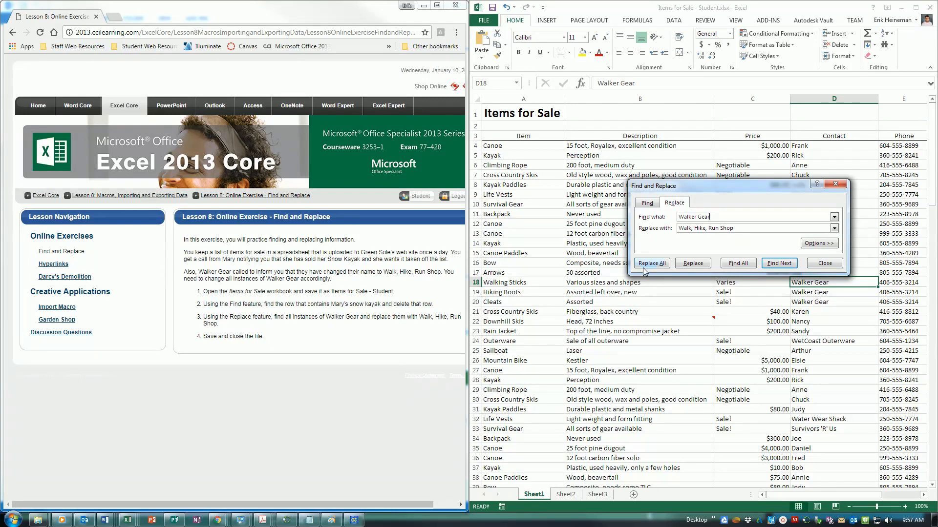
Step: Replace all 18 Walker Gear entries, confirm none remain, and close Find and Replace
left_click(649, 266)
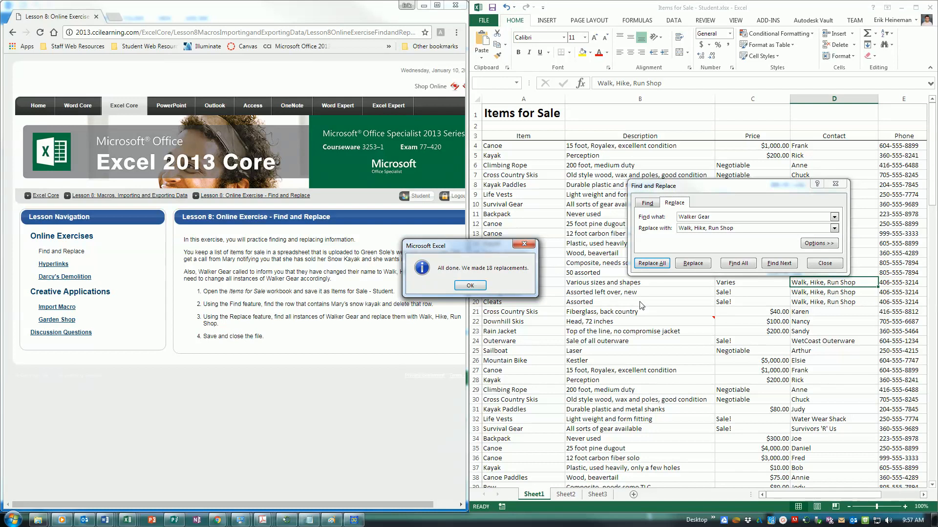
left_click(470, 288)
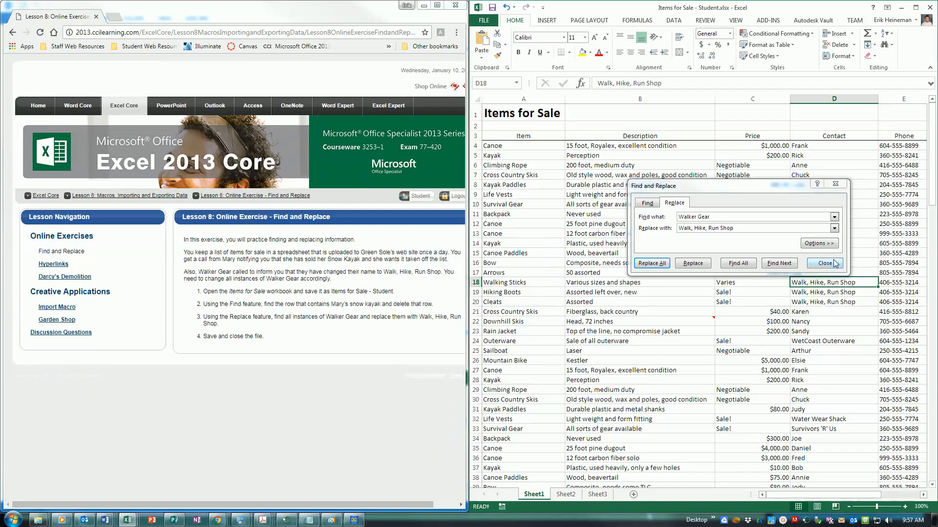
left_click(554, 126)
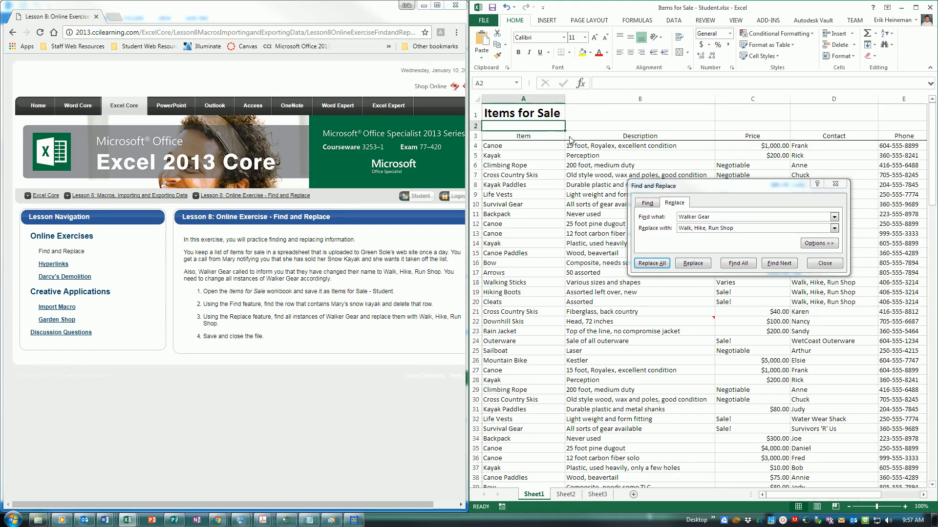
left_click(546, 117)
left_click(651, 266)
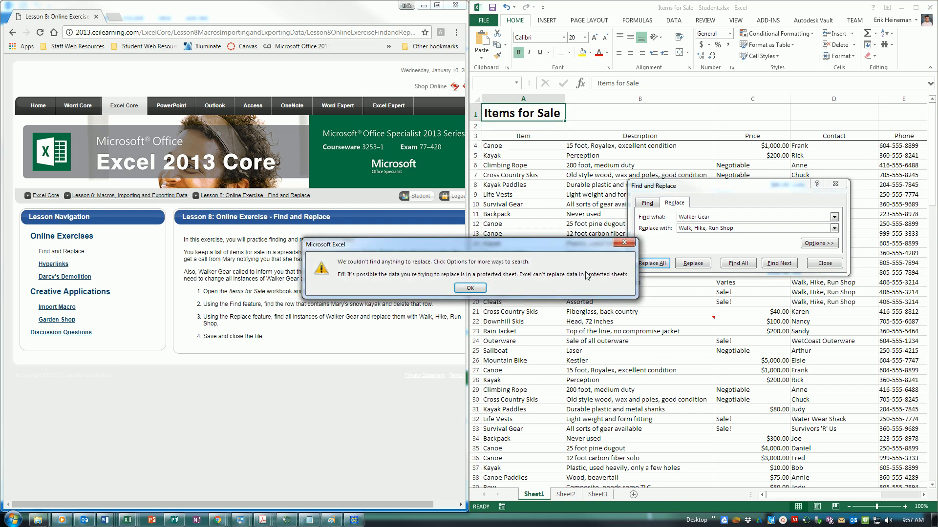
left_click(481, 288)
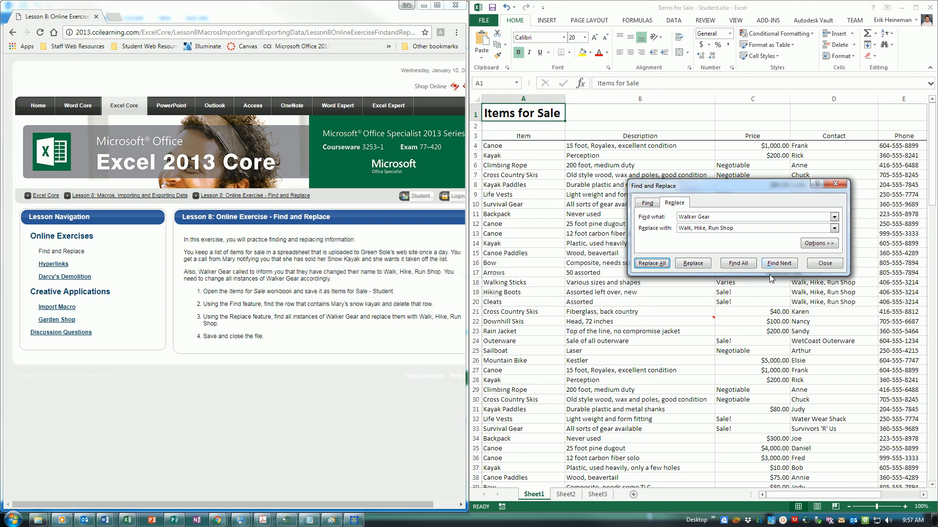
left_click(830, 268)
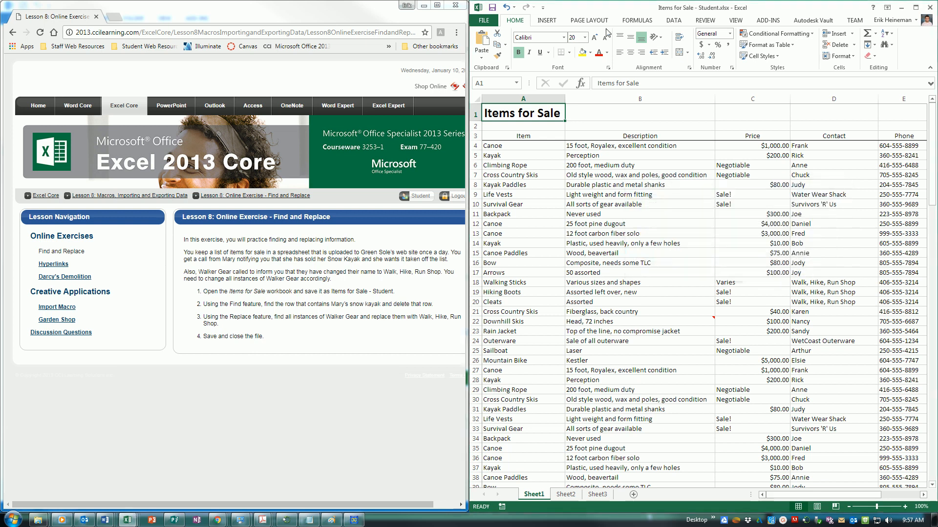
Step: Save the Items for Sale workbook
left_click(492, 8)
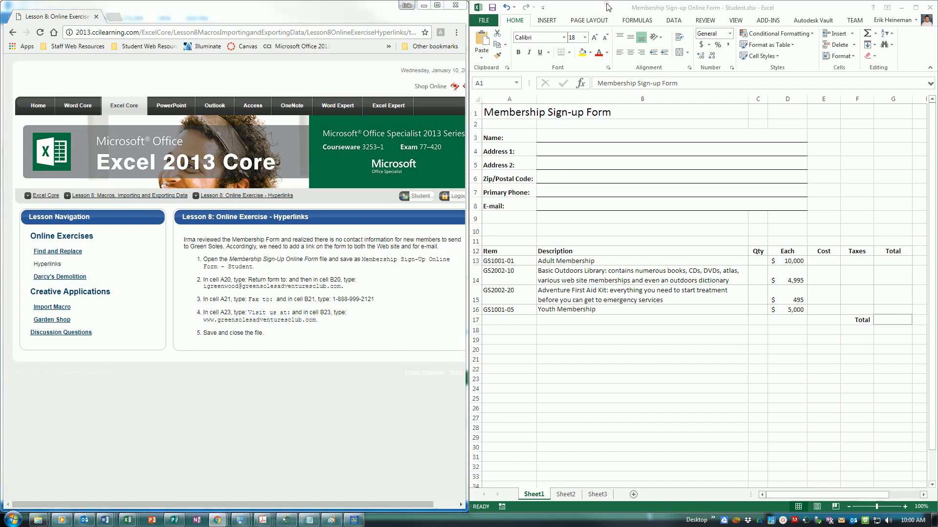
Step: Enter the Return form to: label in row 20 with the return e-mail address beside it as a link
left_click(511, 346)
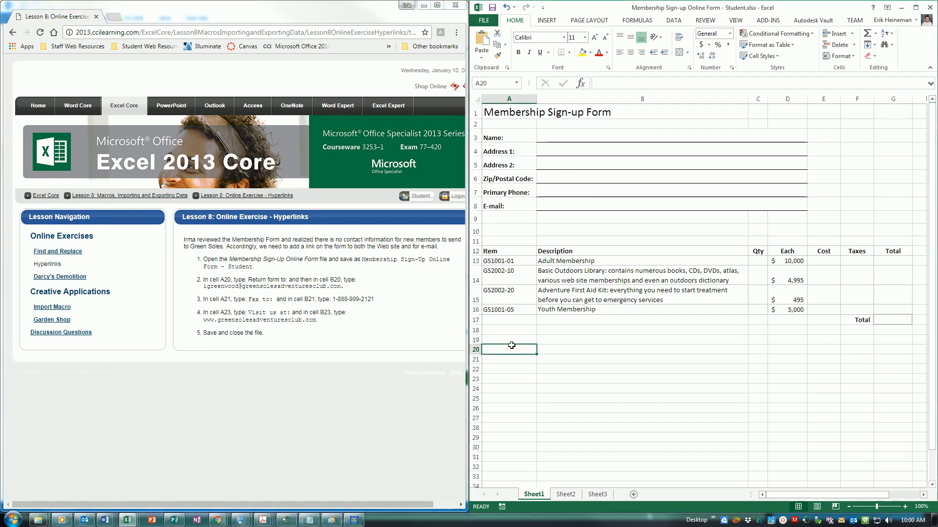
type("Br")
type("Return form to:")
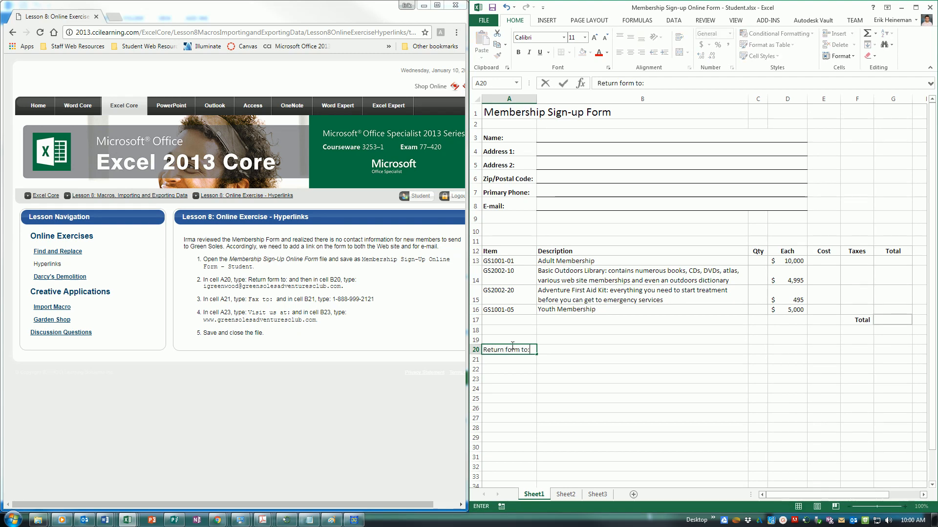
key("Tab")
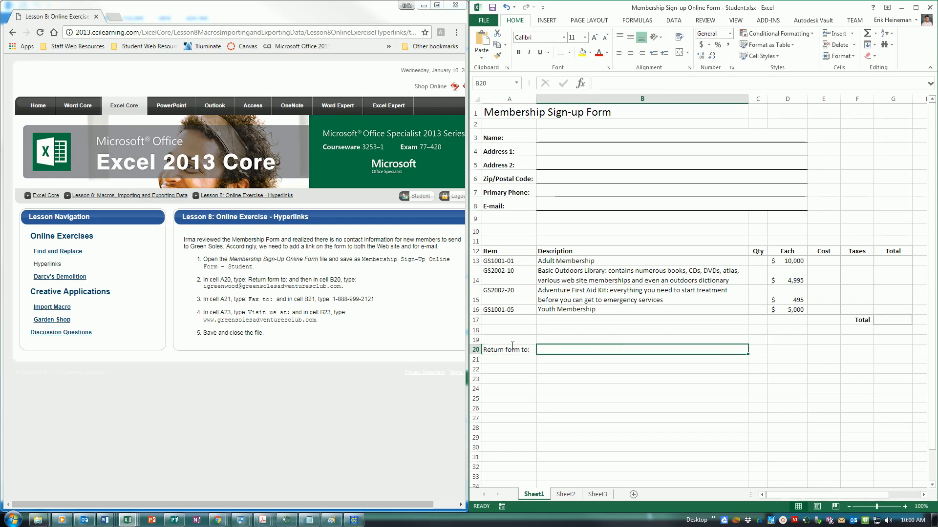
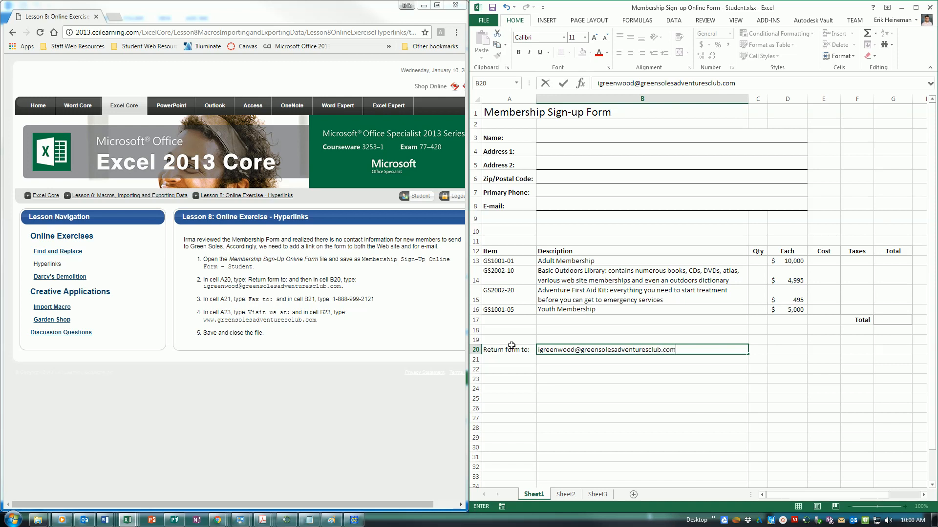
key("Return")
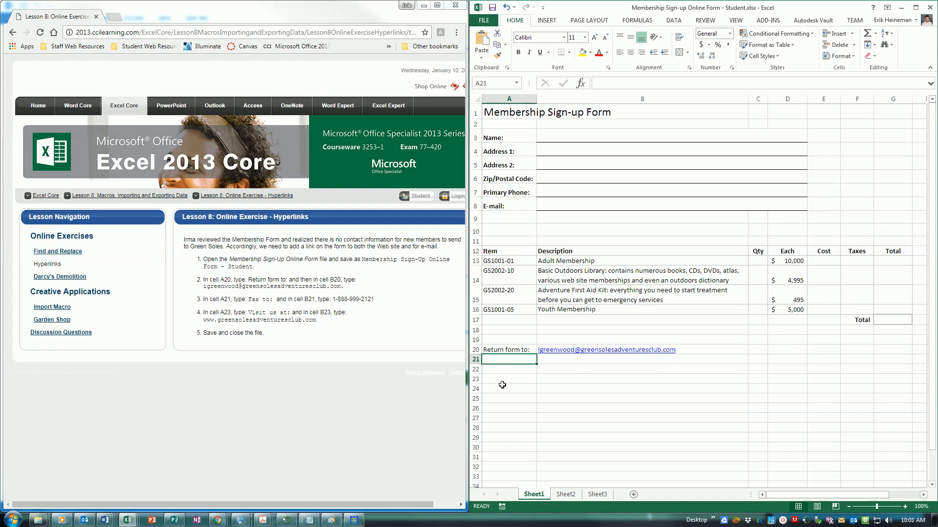
Step: Enter the corrected 'Fax to:' label in A21 and the fax number in B21
type("Fax t-:")
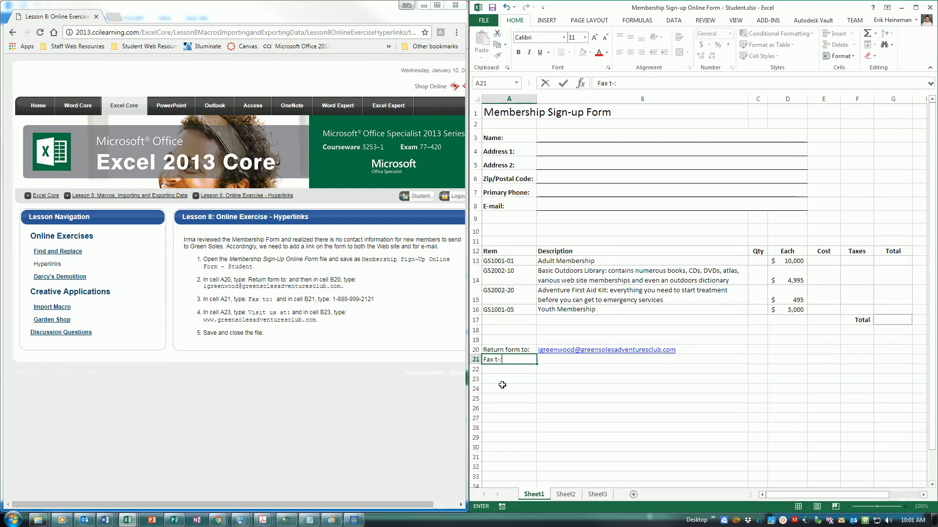
key("Tab")
key("Left")
type("Fac to")
key("BackSpace")
key("BackSpace")
key("BackSpace")
key("BackSpace")
type("x to:")
key("Tab")
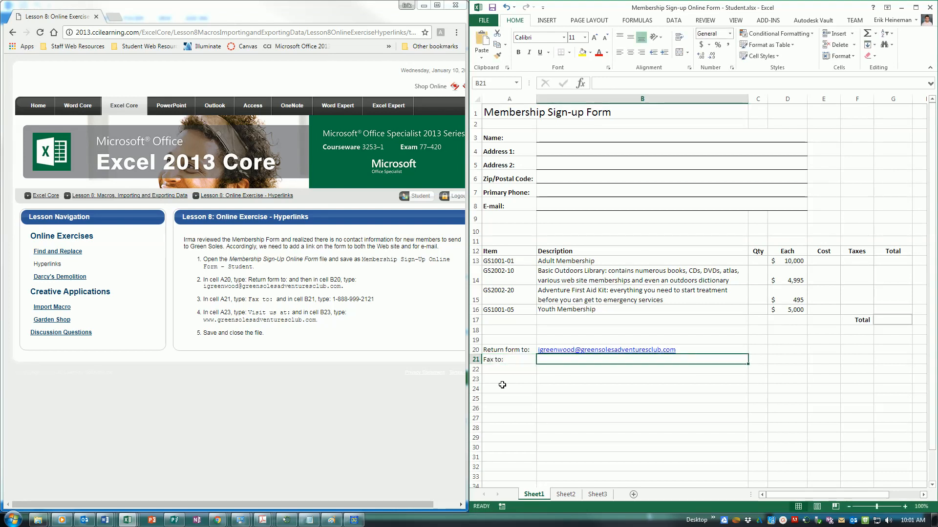
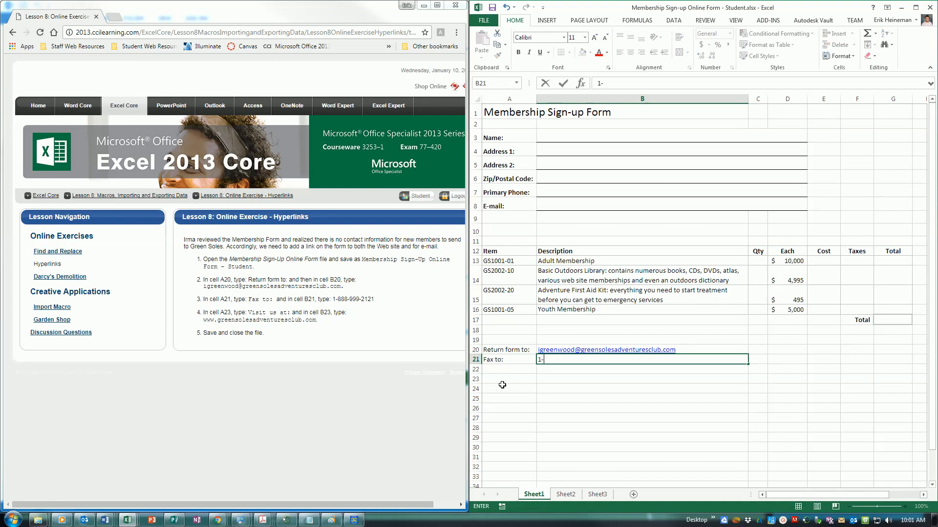
key("Return")
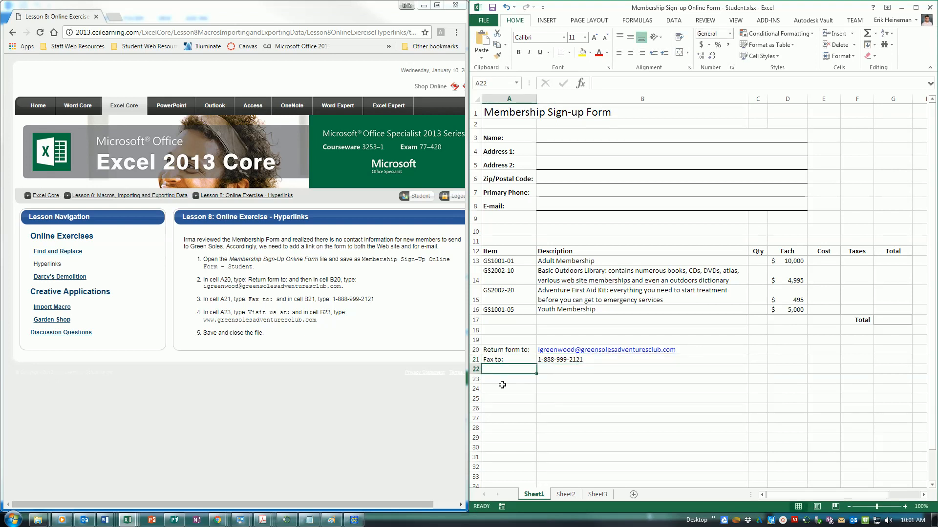
left_click(502, 384)
type("Visit us at:")
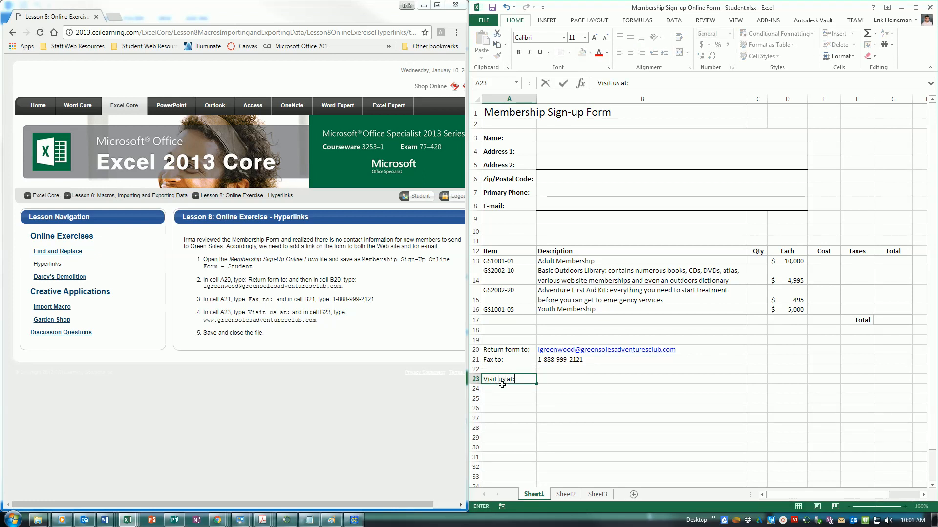
key("Tab")
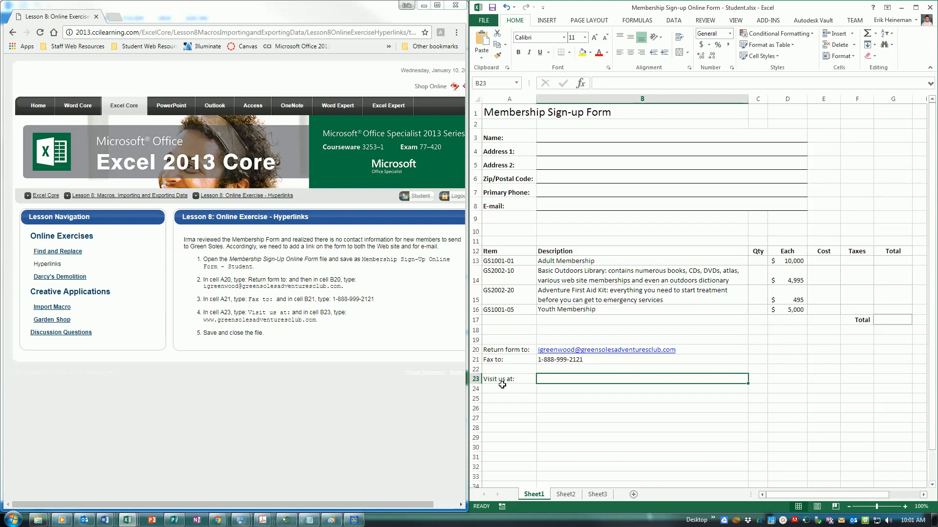
type("ww")
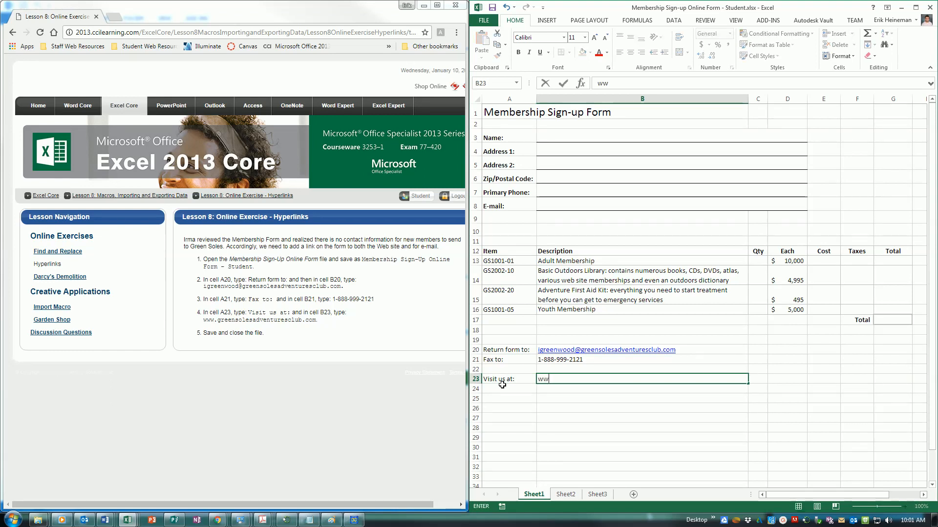
type("w.greensolesa")
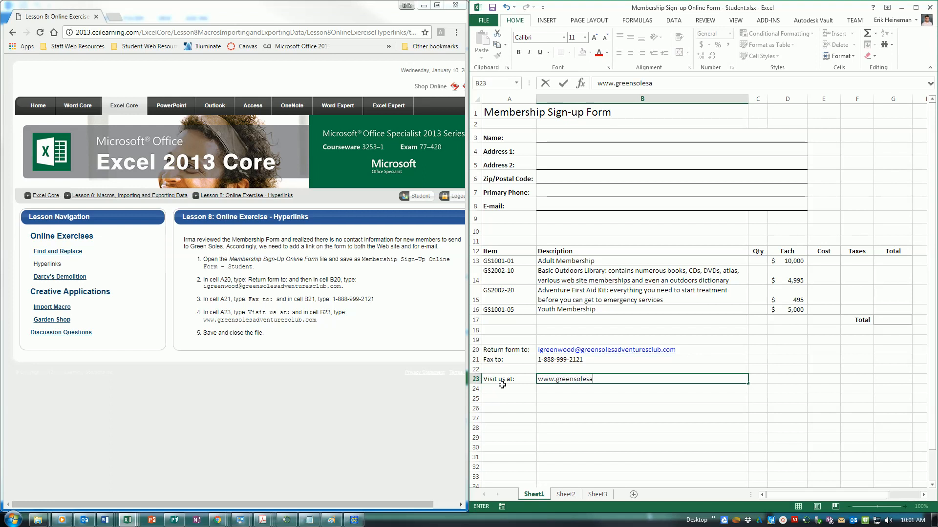
type("dve")
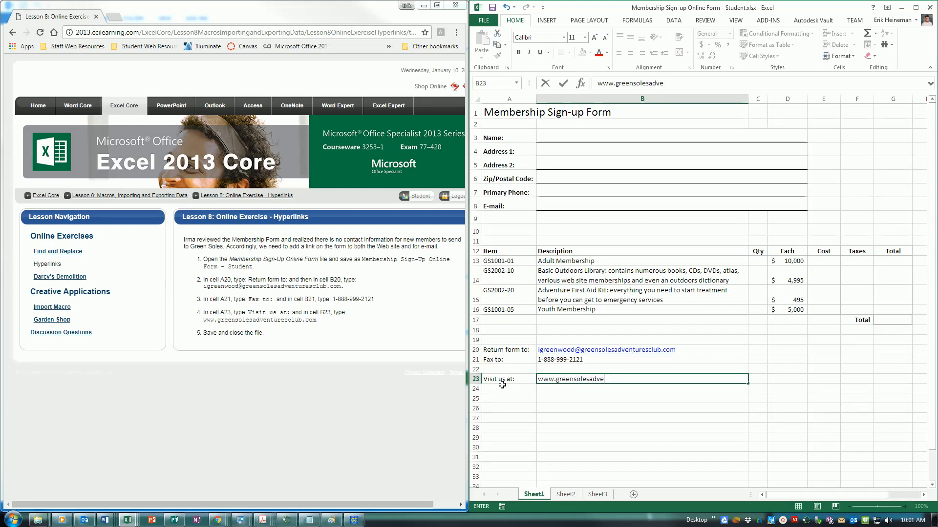
type("htnturesclub.com")
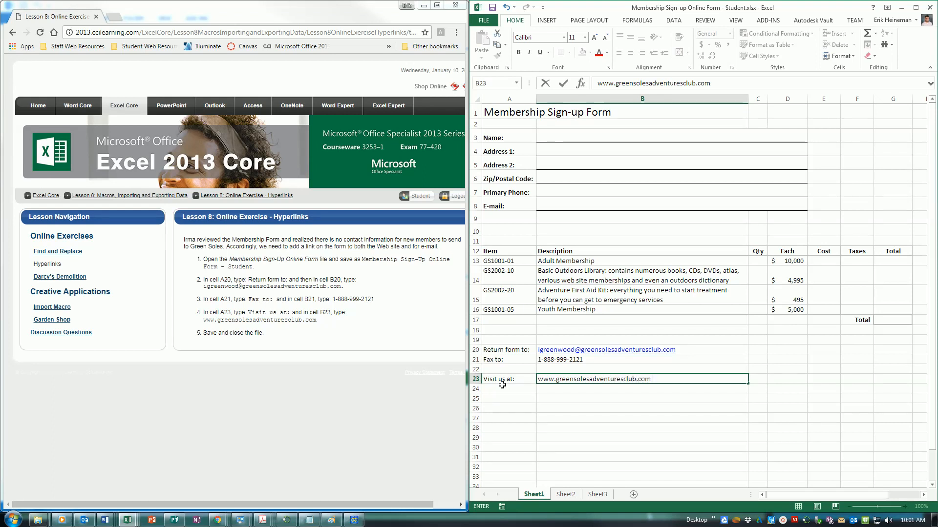
key("Return")
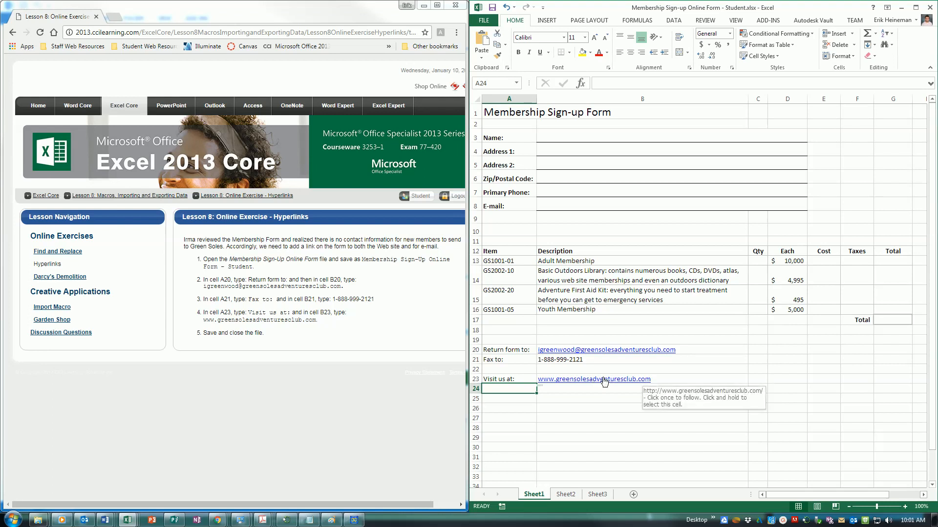
left_click(659, 382)
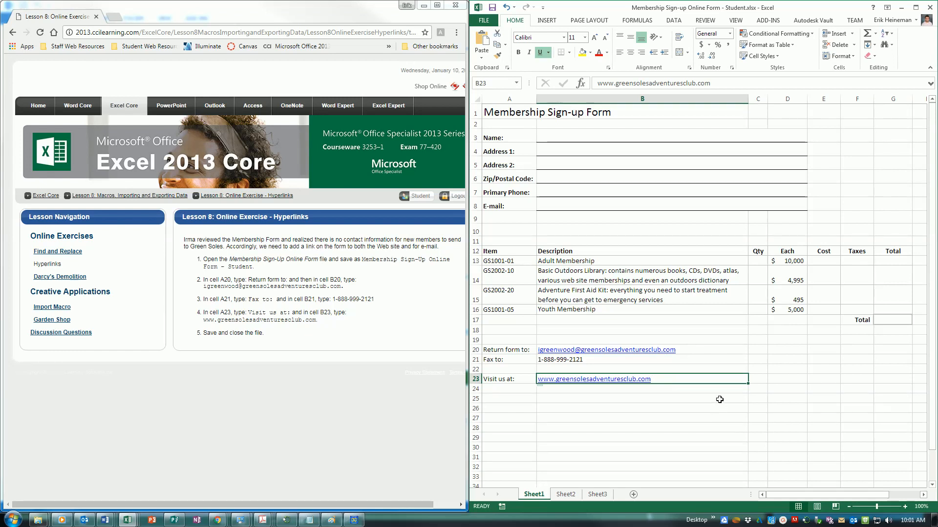
Step: Inspect the hyperlink settings for the B23 website and B20 e-mail, cancelling without changes
left_click(548, 22)
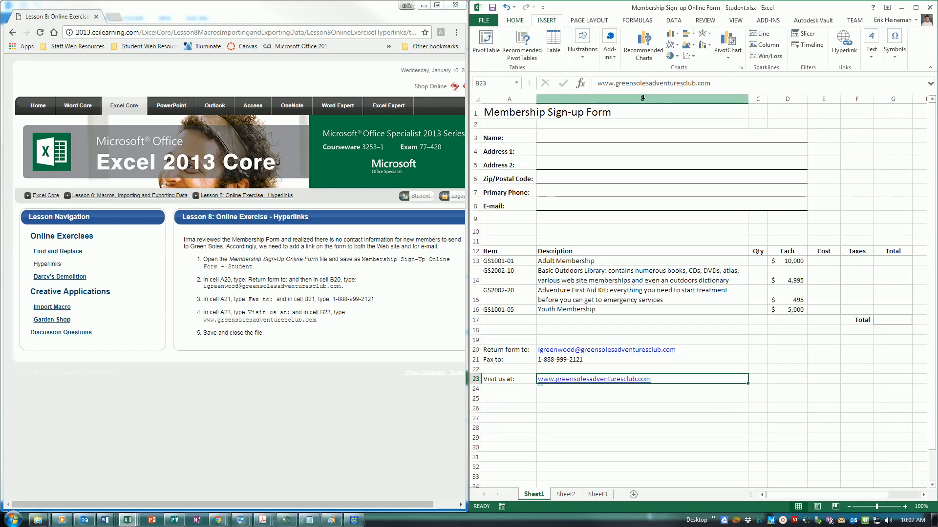
left_click(872, 53)
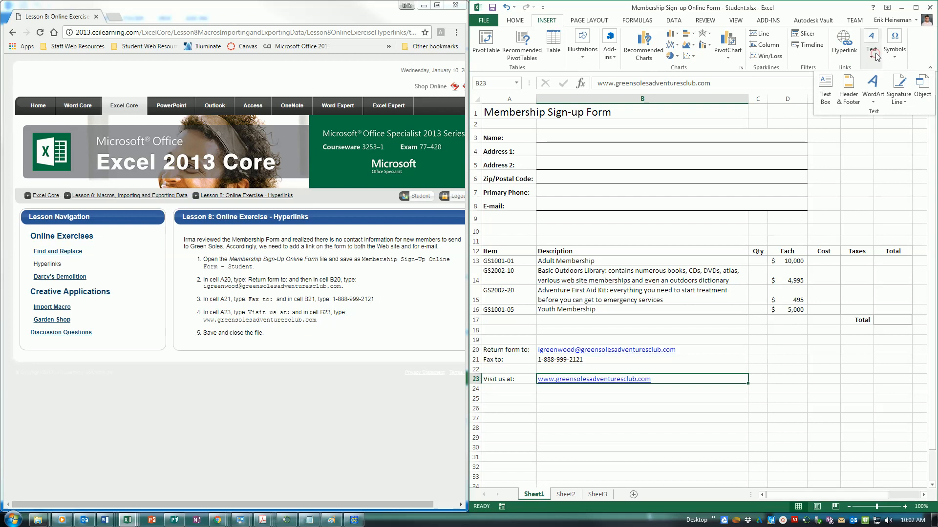
left_click(839, 54)
left_click(839, 54)
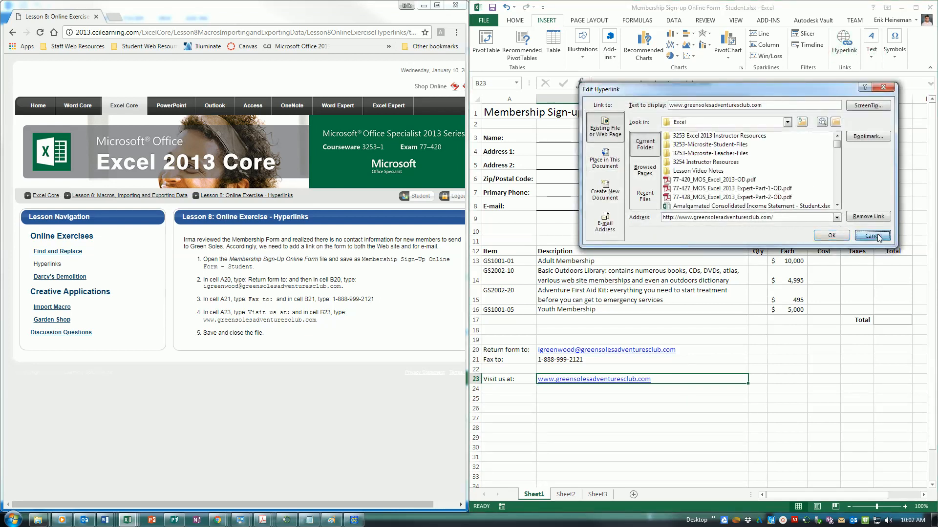
left_click(877, 236)
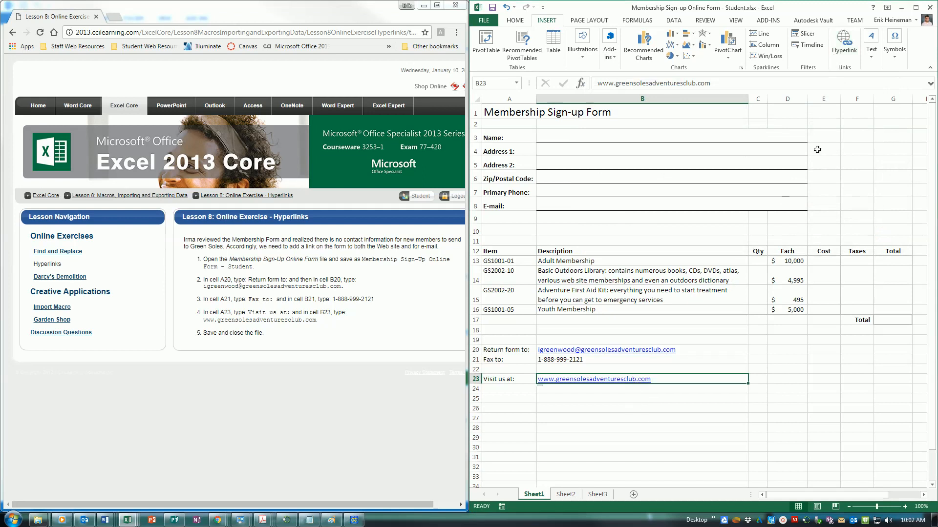
left_click(841, 56)
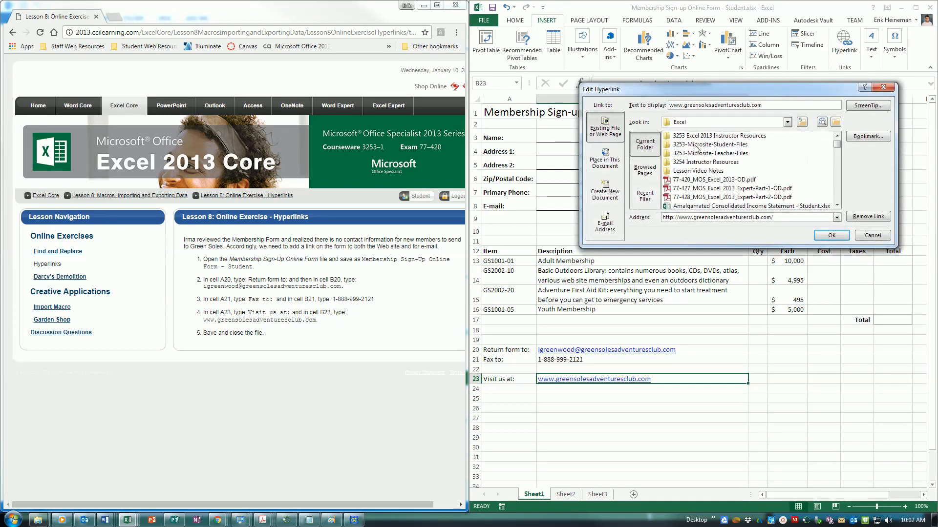
left_click(872, 235)
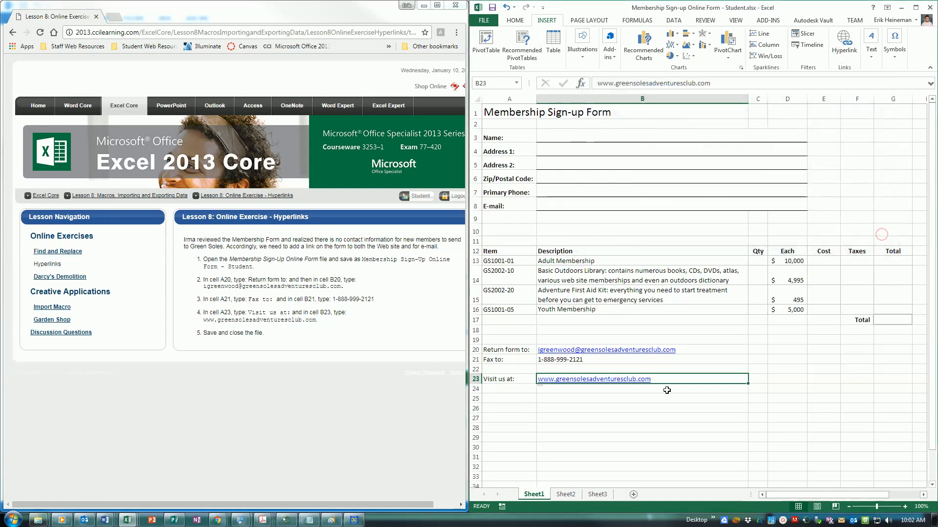
left_click(578, 353)
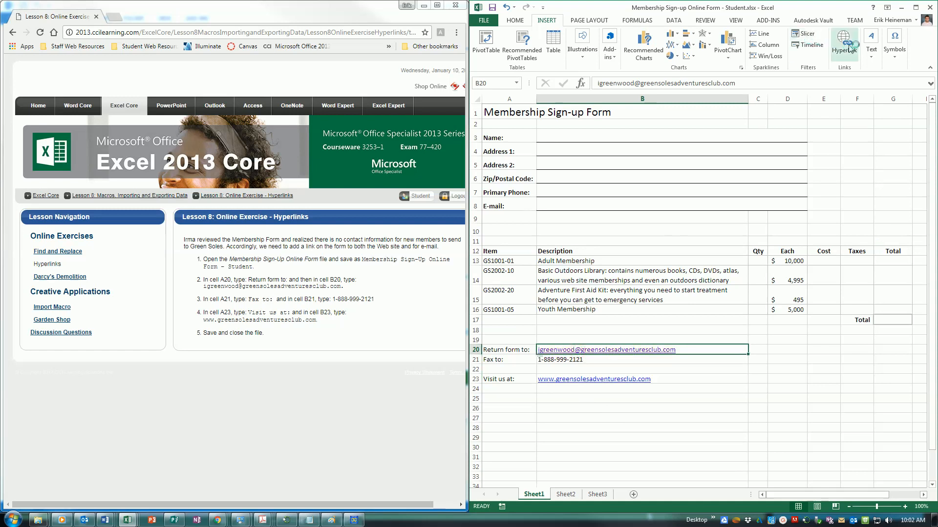
left_click(849, 46)
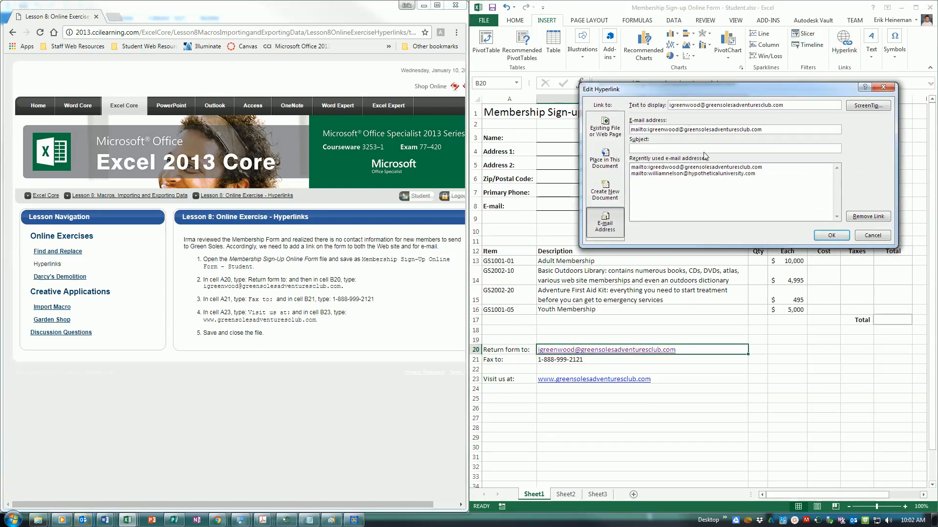
left_click(872, 235)
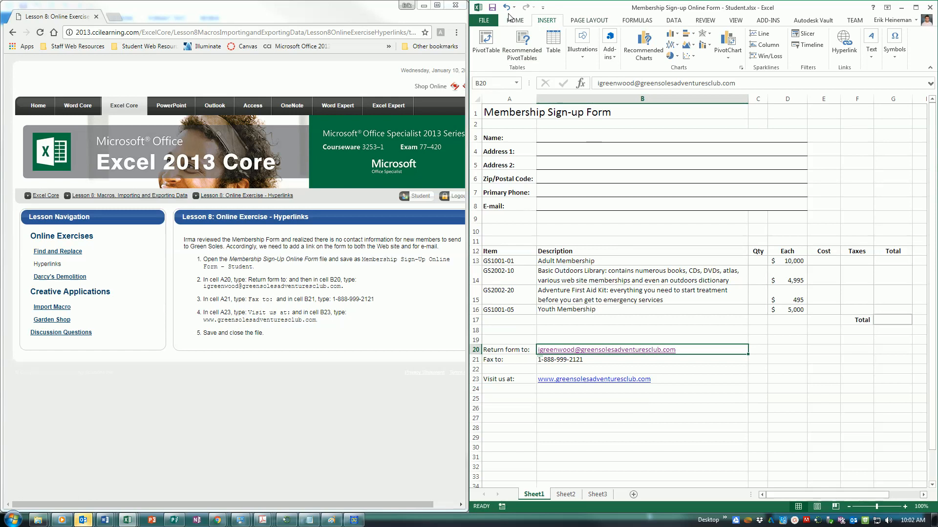
Step: Save the workbook and select cell I4
left_click(494, 7)
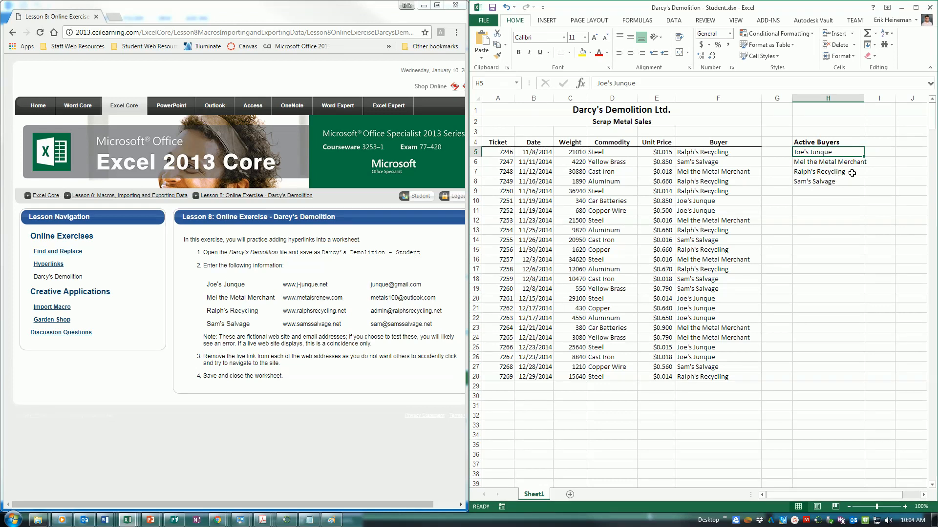
left_click(872, 141)
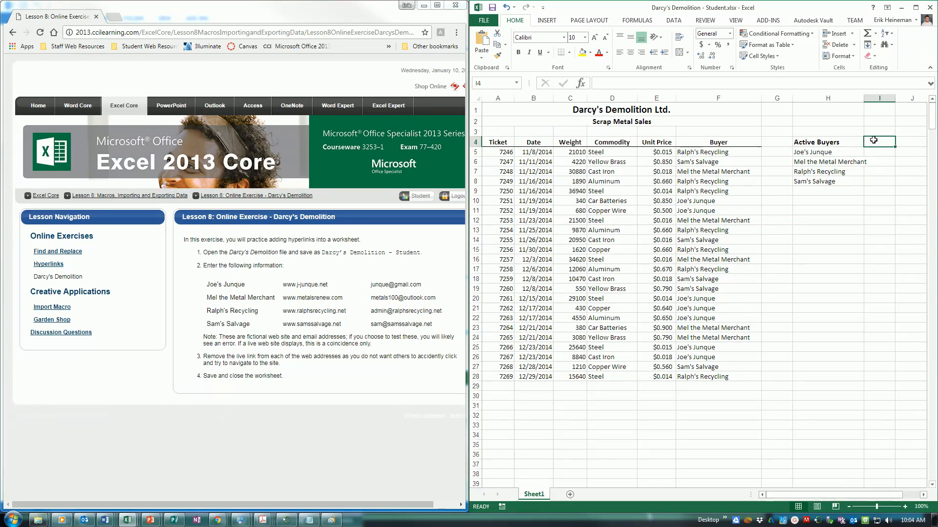
Step: Add the headings Website in I4 and email address in J4
type("Website")
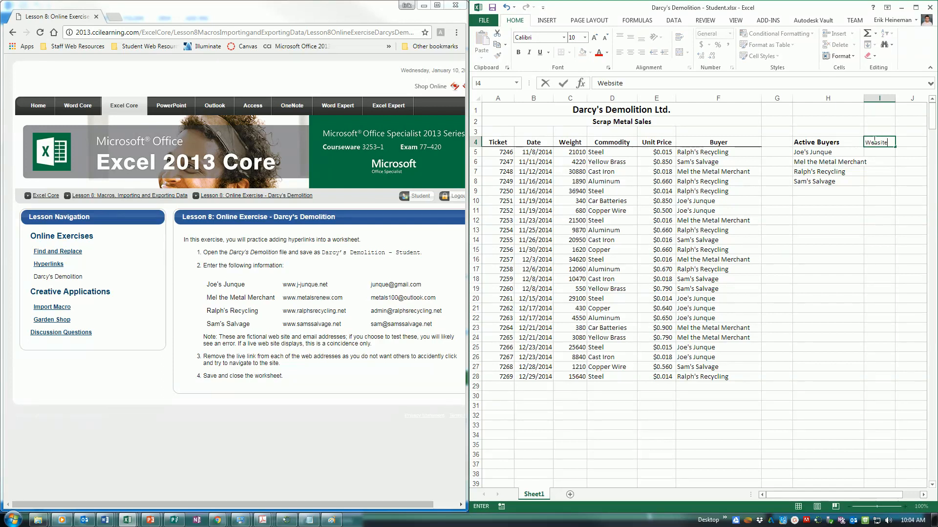
key("Tab")
key("Left")
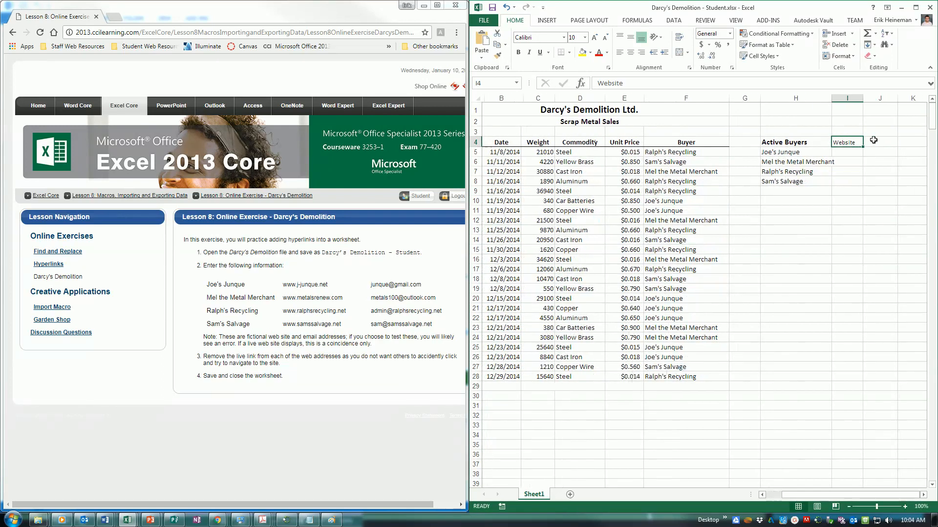
left_click(873, 140)
type("email address")
key("Left")
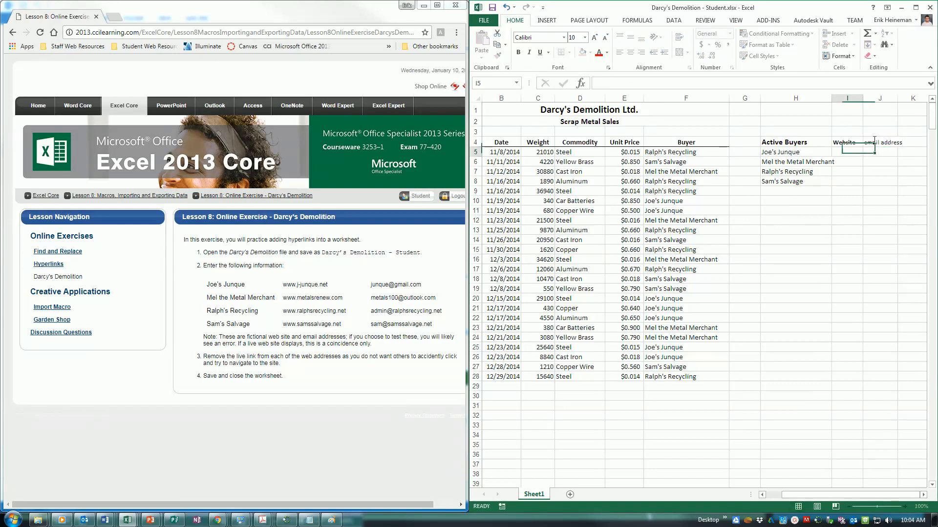
left_click(874, 141)
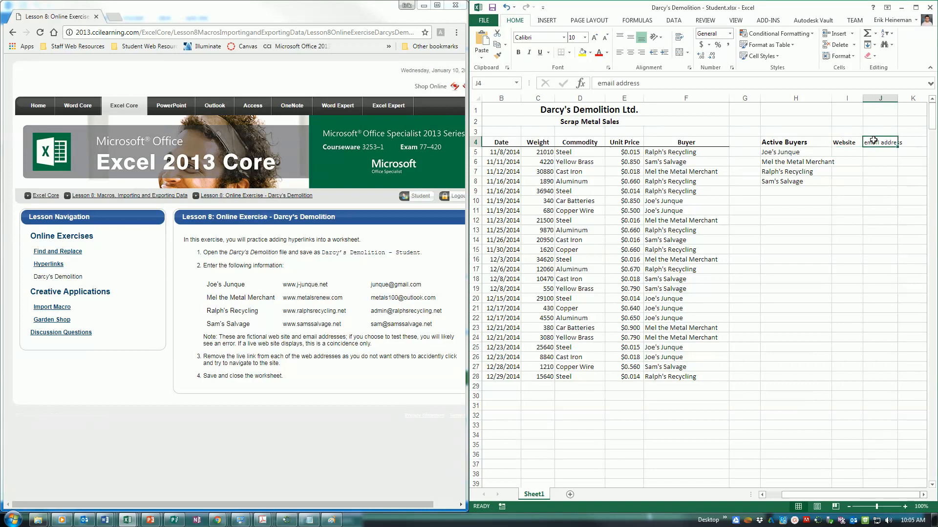
left_click(856, 152)
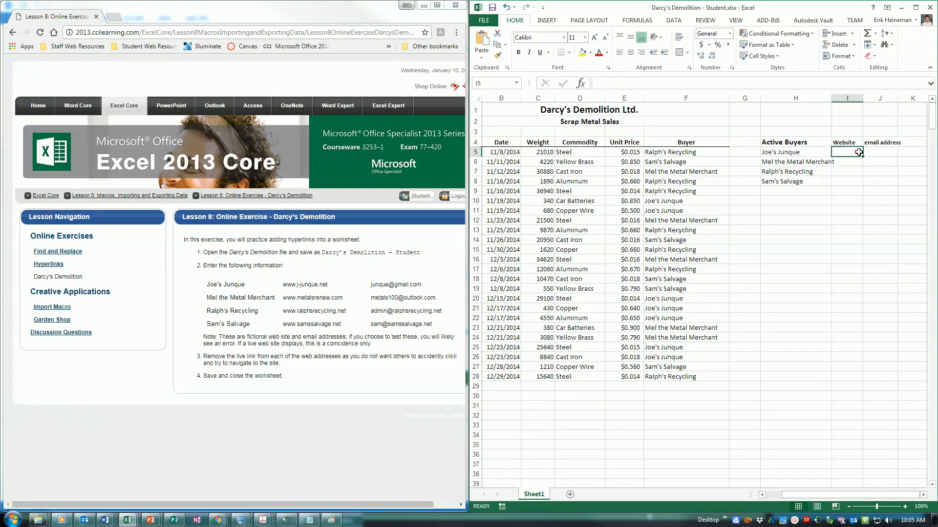
type("ww.")
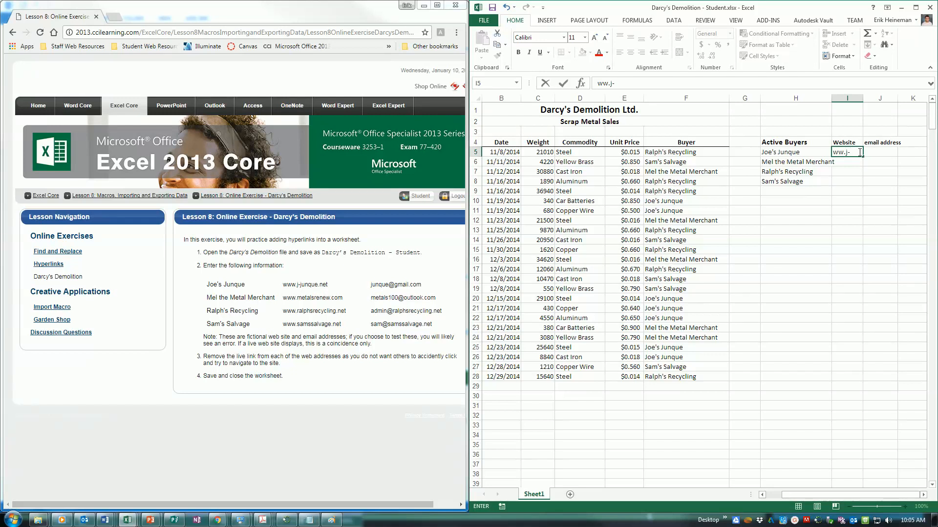
key("BackSpace")
type("w.j-junqu")
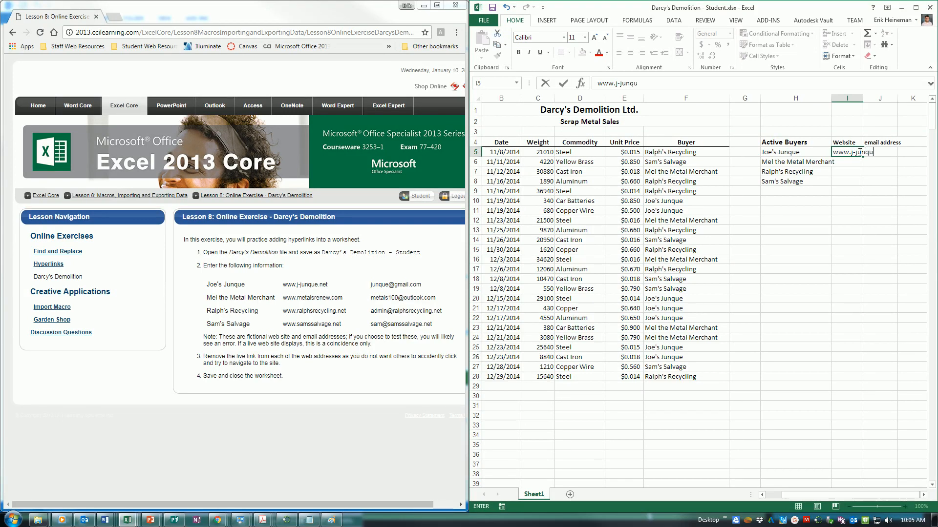
type("e.net")
key("Tab")
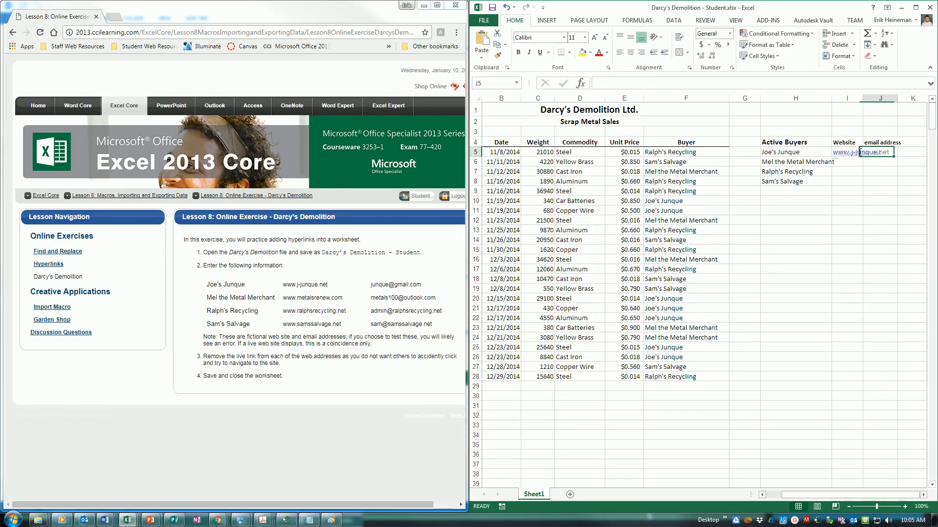
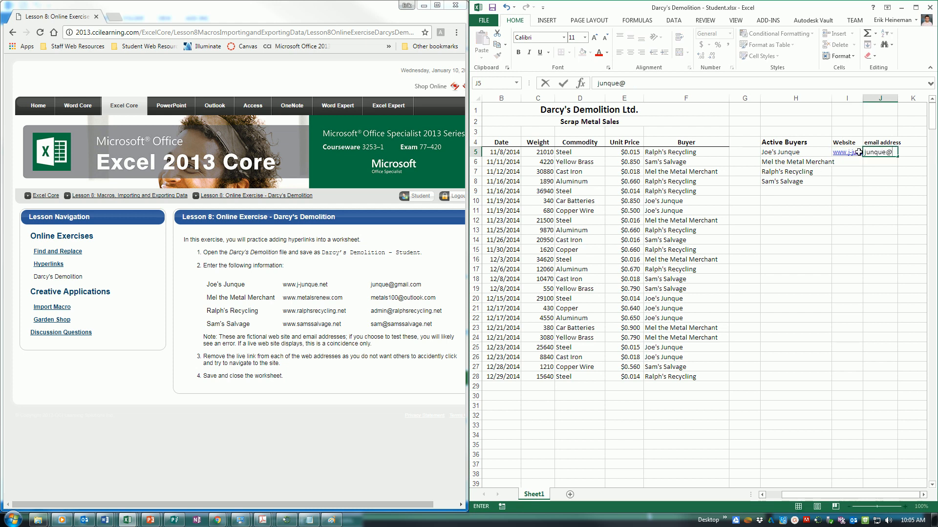
key("Return")
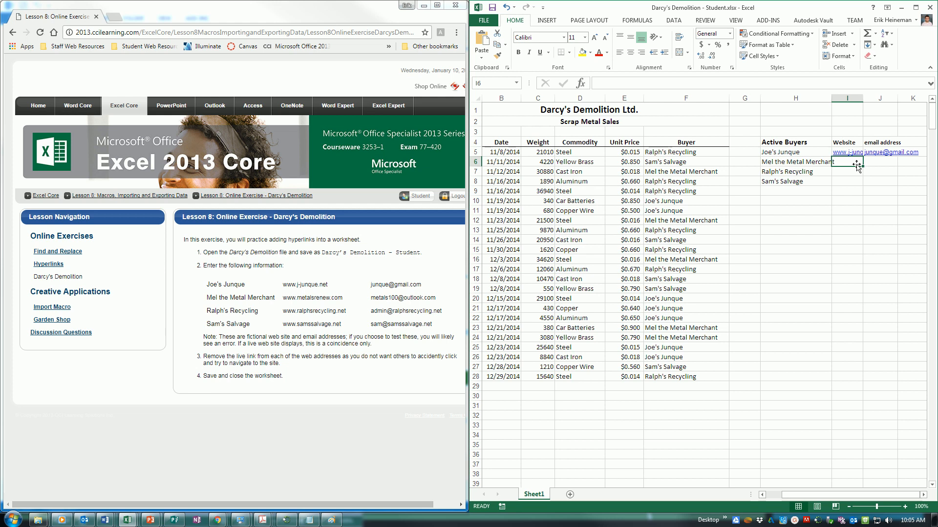
type("www.")
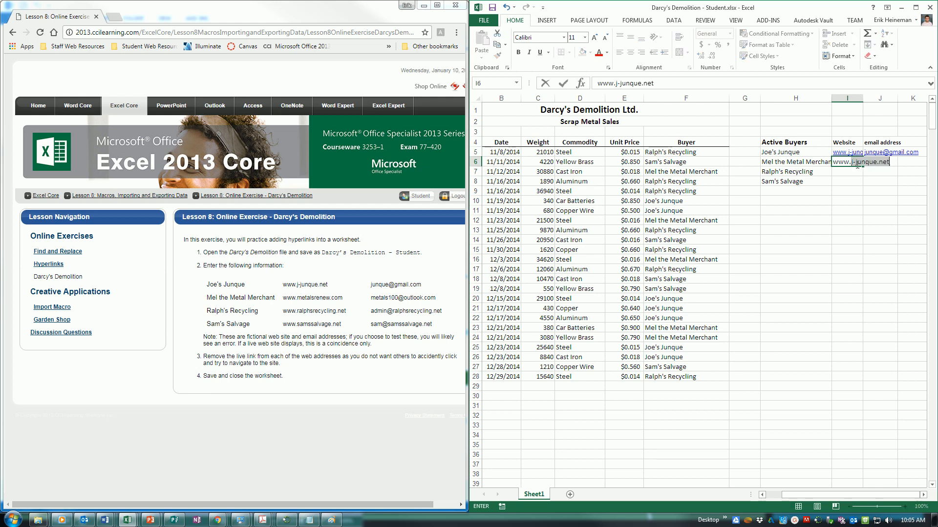
type("metalsrenew.com")
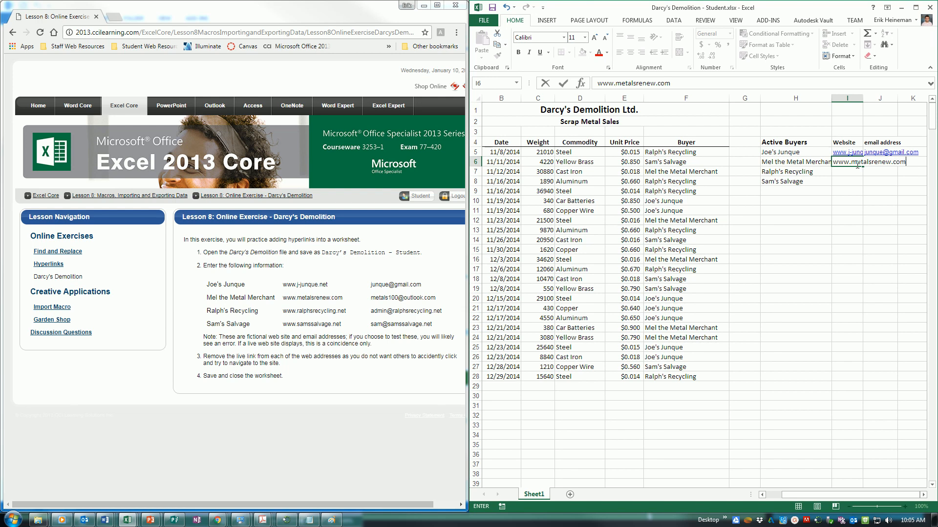
key("Tab")
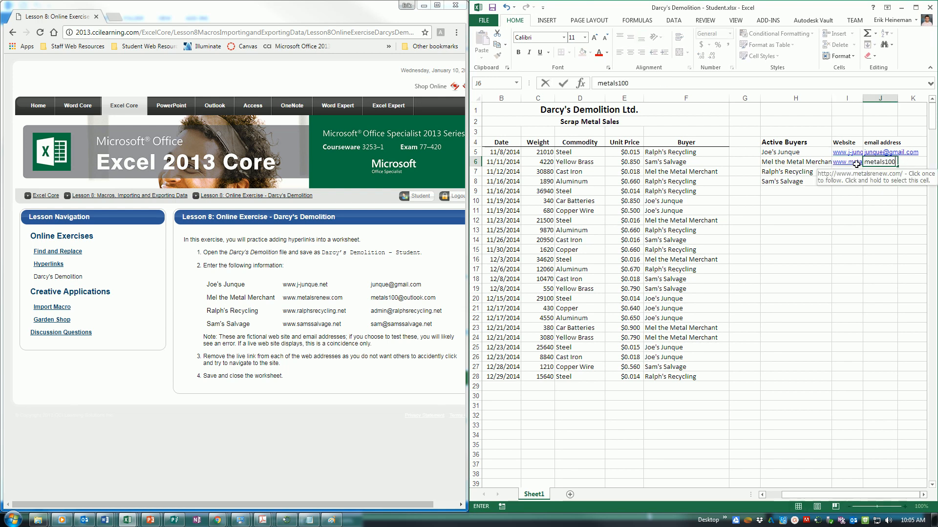
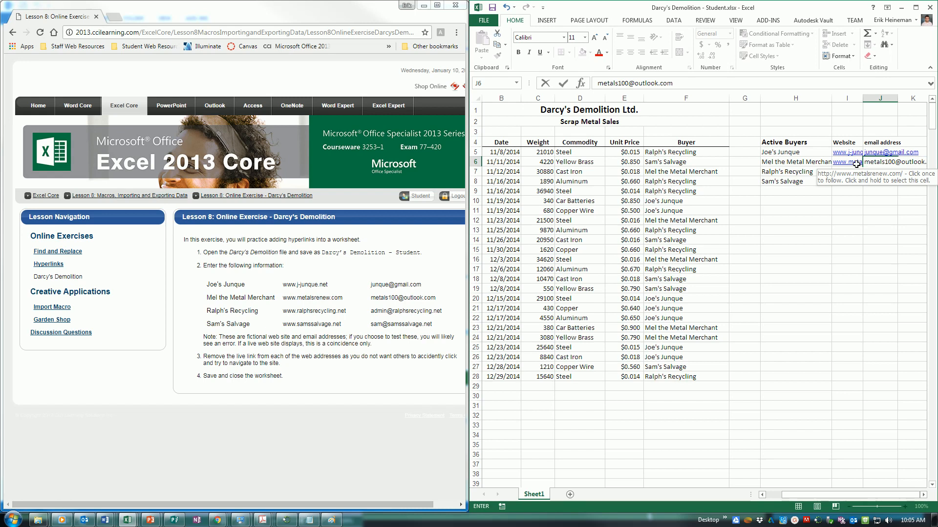
key("Return")
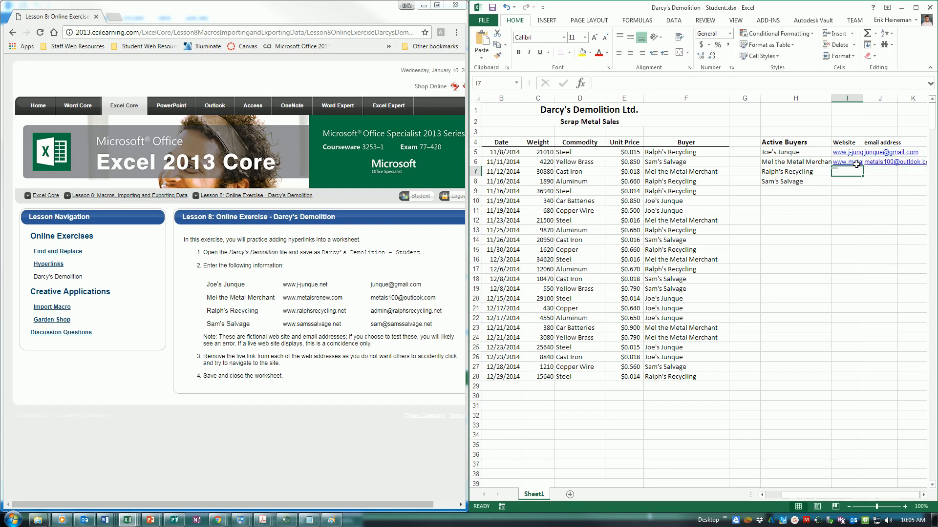
type("www")
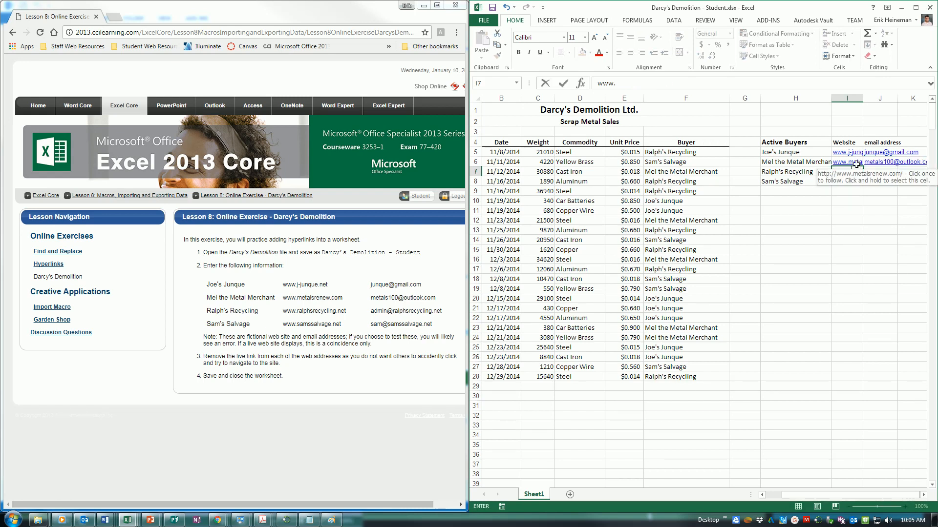
type(".ralphr")
type("recycling.net")
key("Tab")
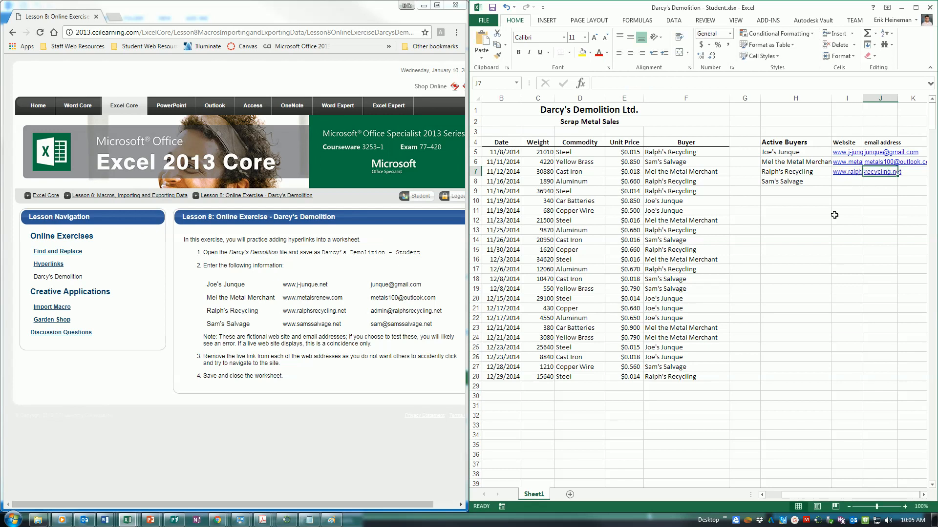
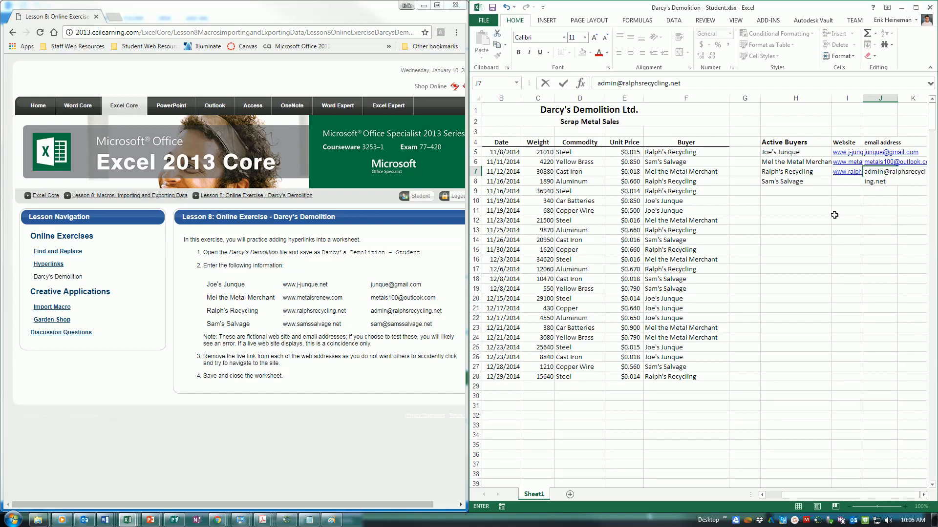
key("Return")
type("www.s")
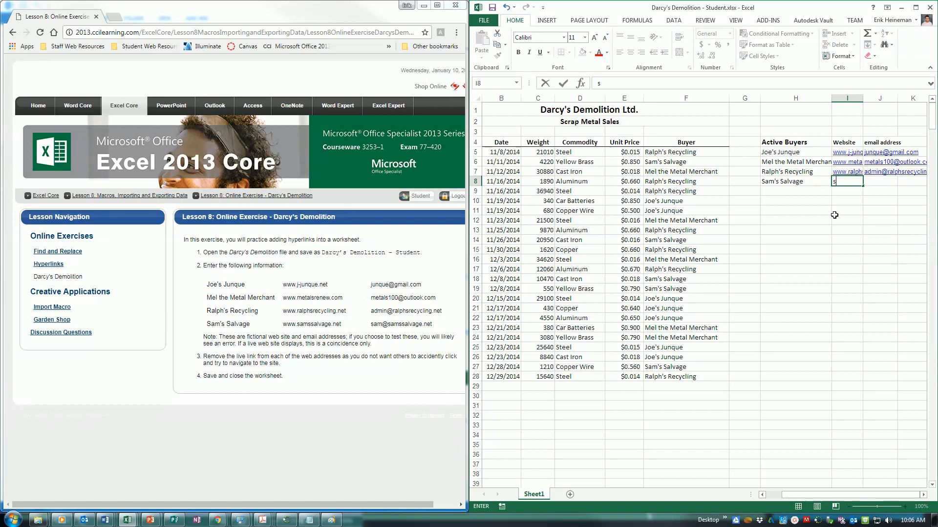
type("amssalvag")
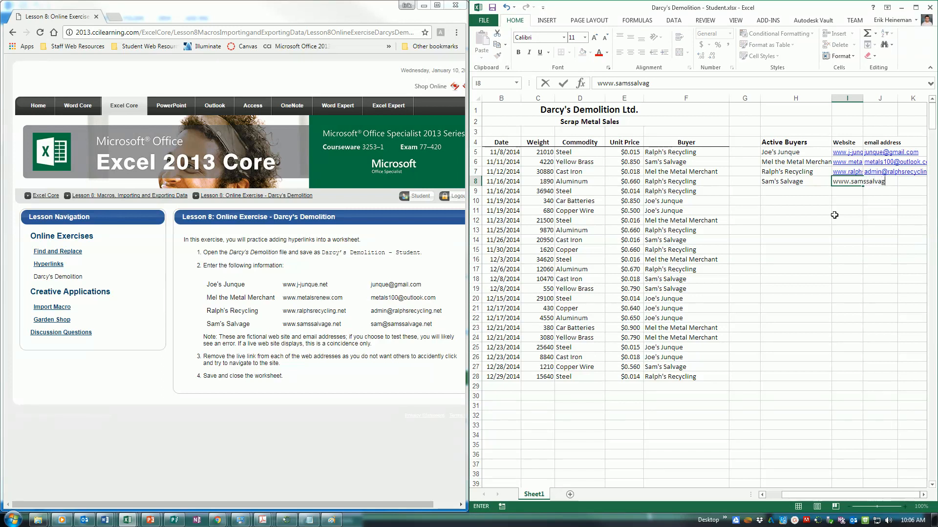
type("e.net")
key("Tab")
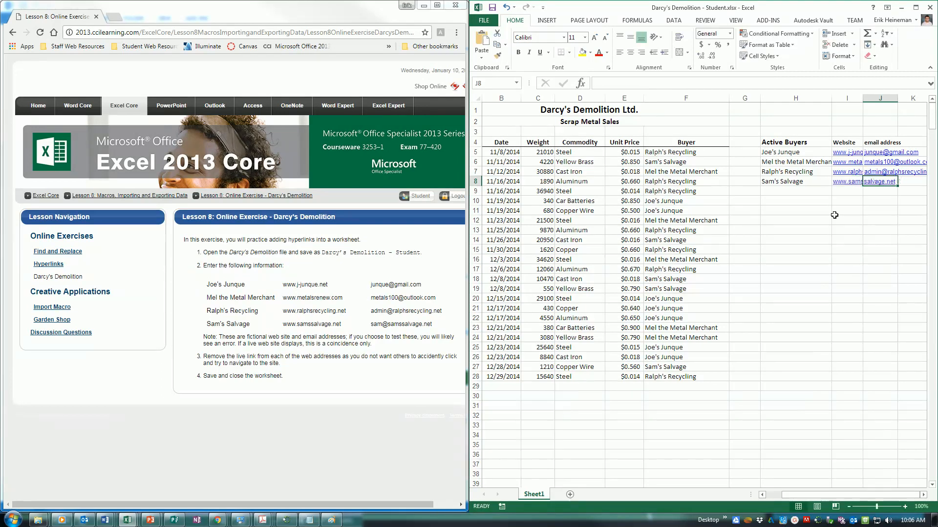
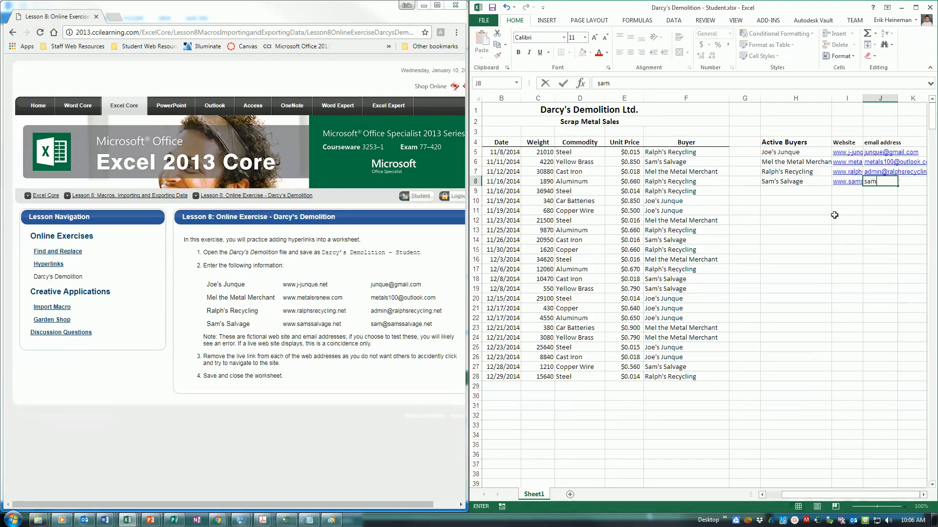
key("Return")
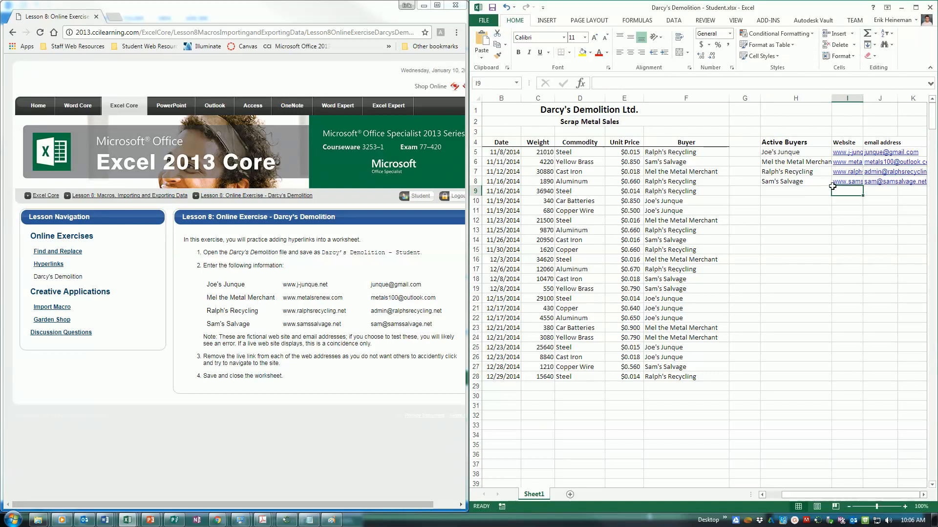
Step: AutoFit column J to the email addresses and column H to the buyer names
mouse_move(787, 494)
left_mouse_down()
mouse_move(802, 493)
mouse_move(792, 492)
left_mouse_up()
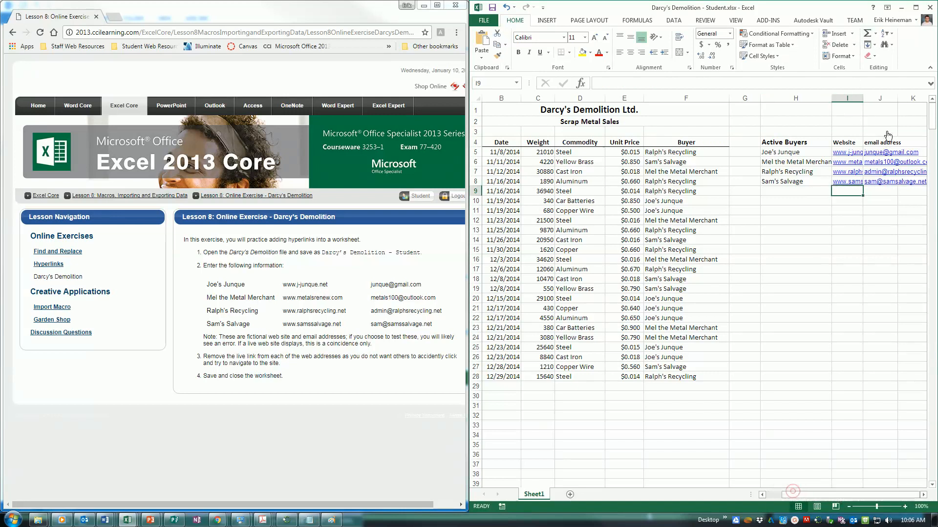
left_click(863, 98)
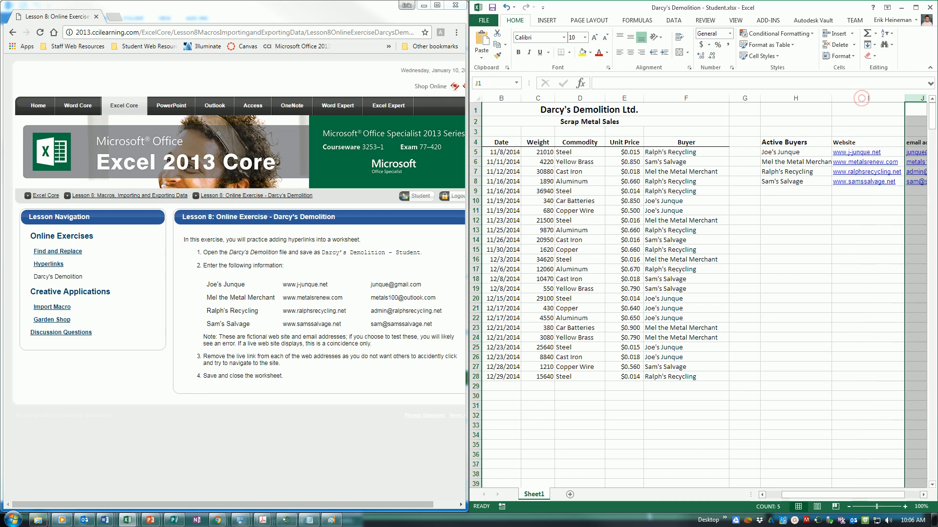
left_click(916, 495)
left_click_drag(897, 495, 879, 495)
double_click(693, 98)
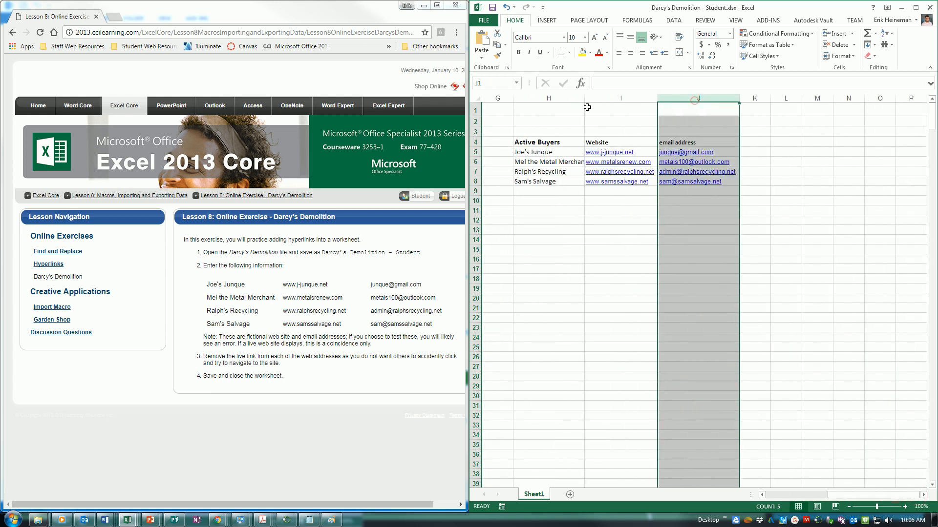
double_click(584, 98)
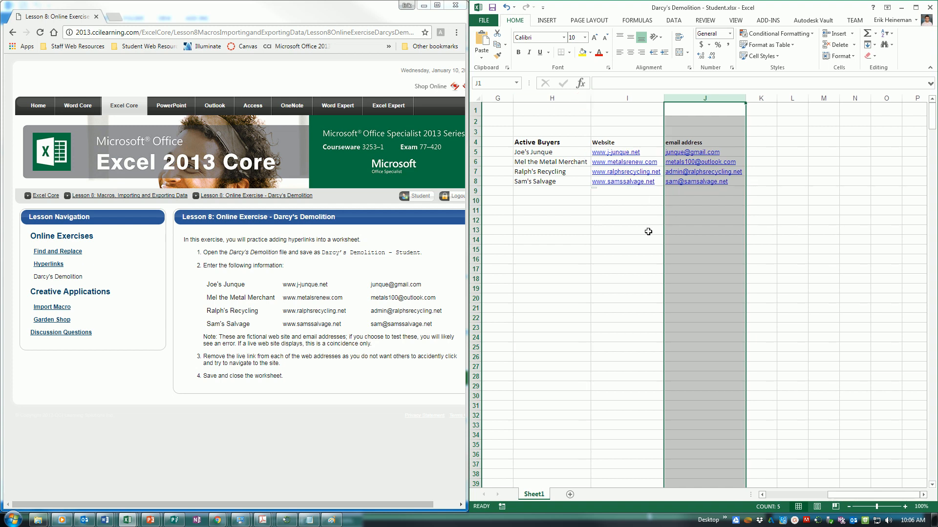
left_click(597, 151)
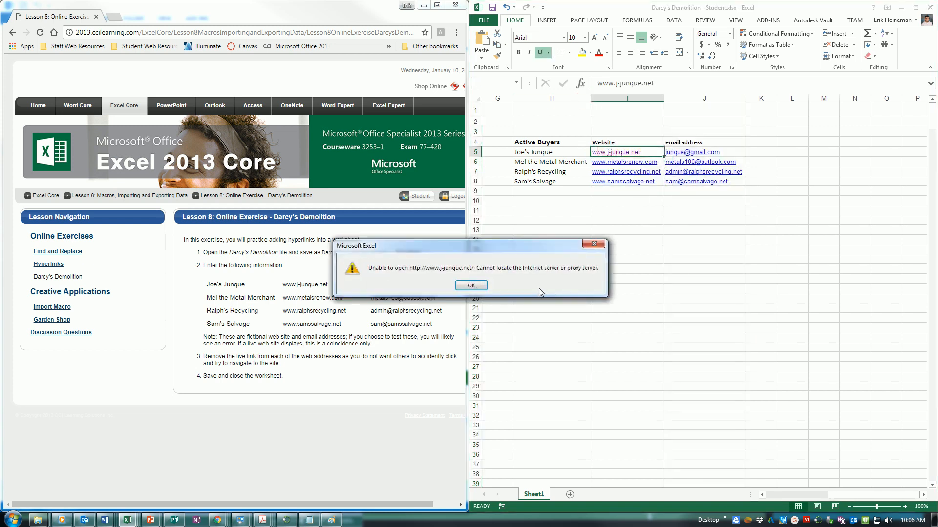
left_click(480, 286)
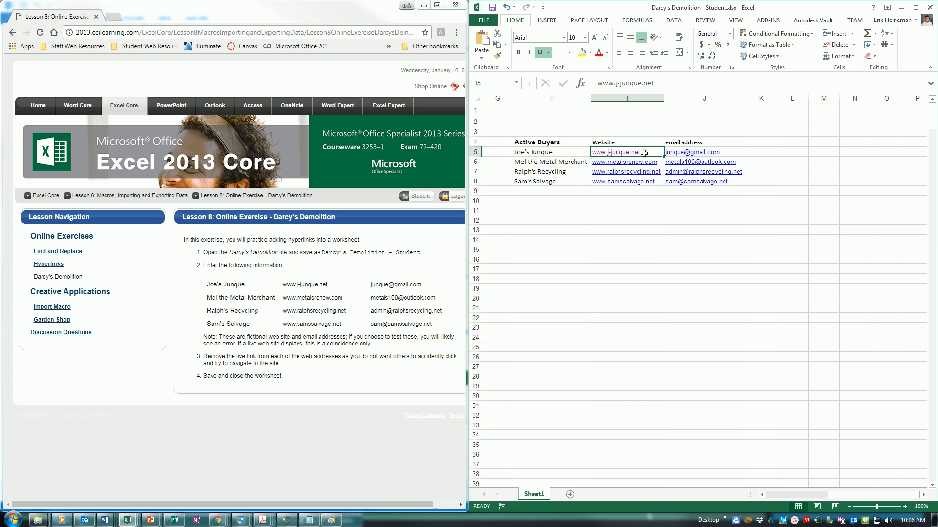
left_click(537, 24)
left_click(845, 44)
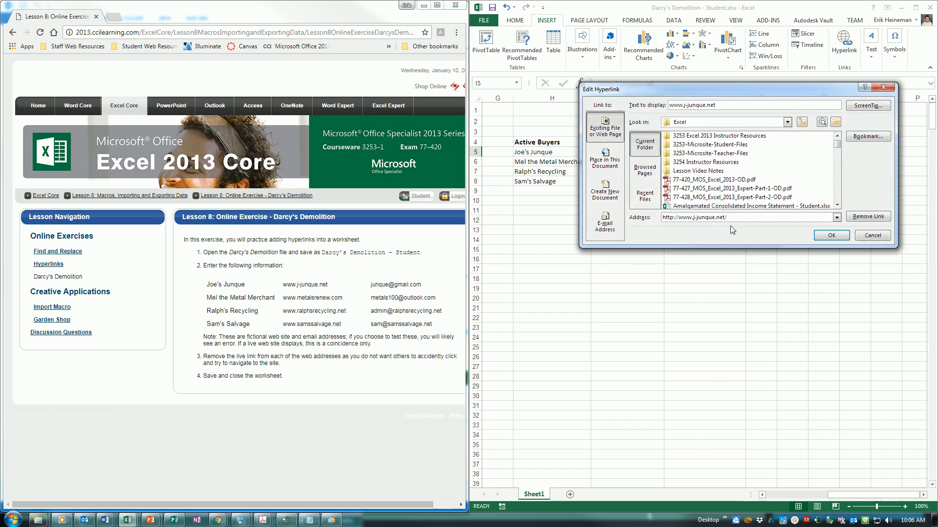
left_click(867, 217)
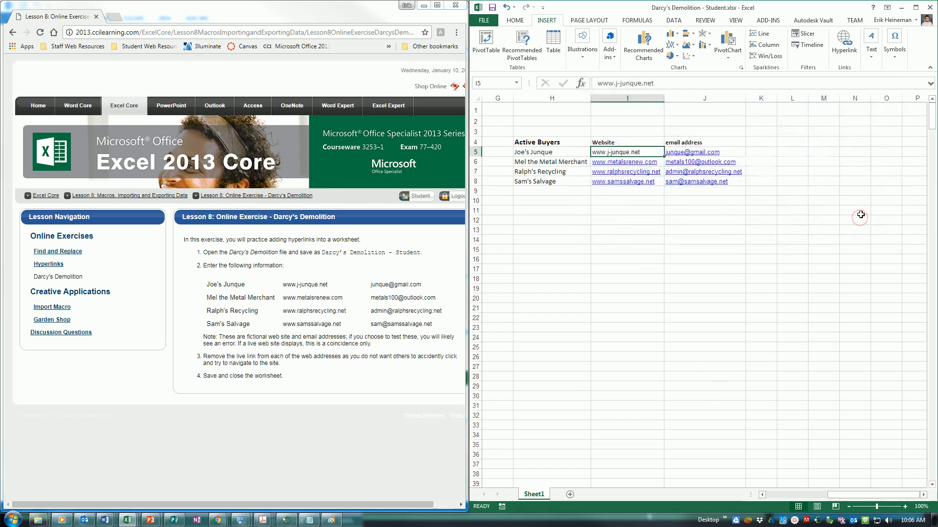
left_click(641, 163)
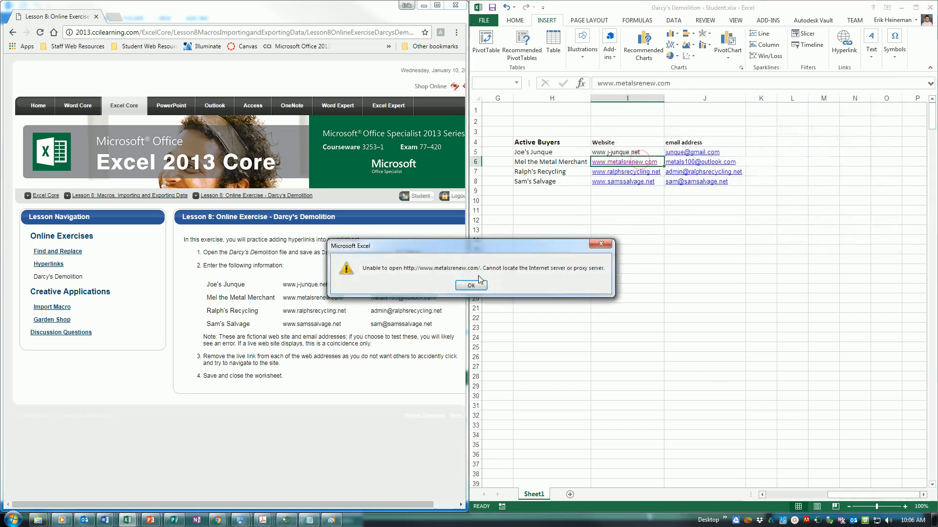
key("Return")
left_click(844, 43)
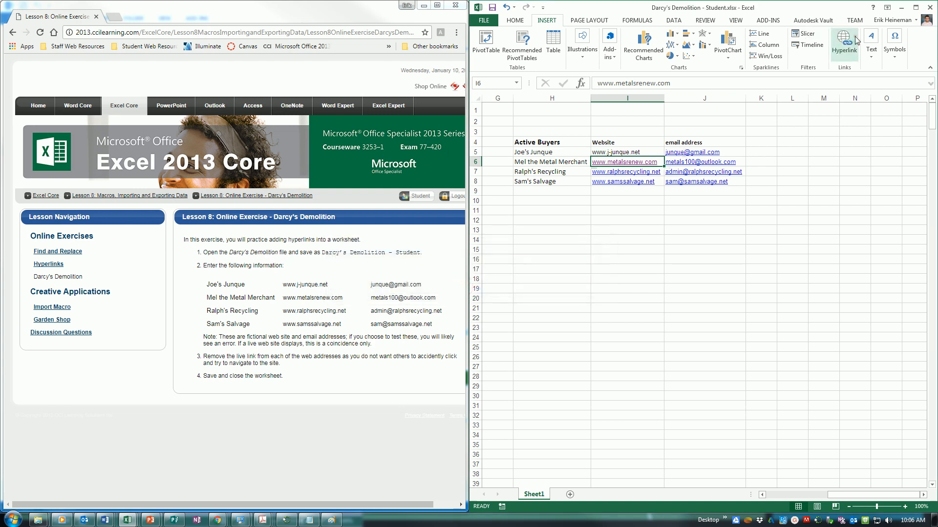
left_click(863, 220)
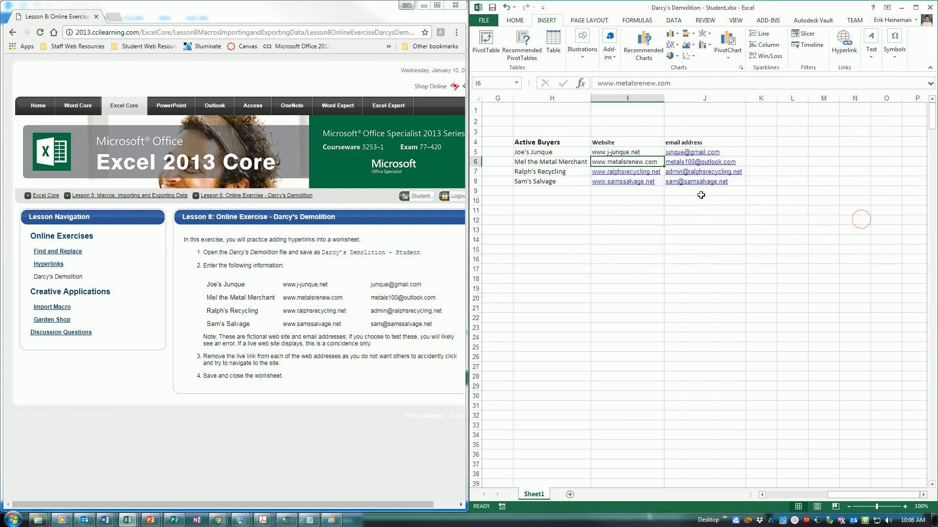
key("Down")
right_click(657, 171)
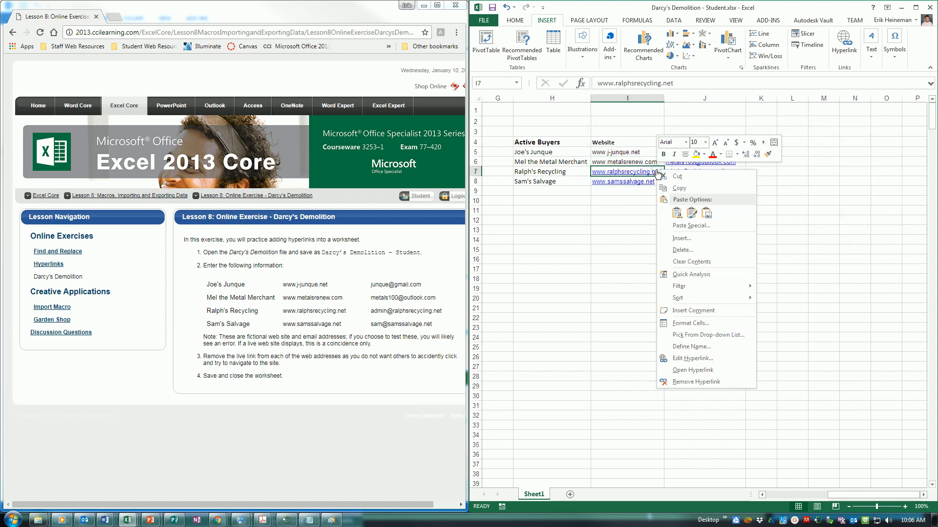
left_click(703, 382)
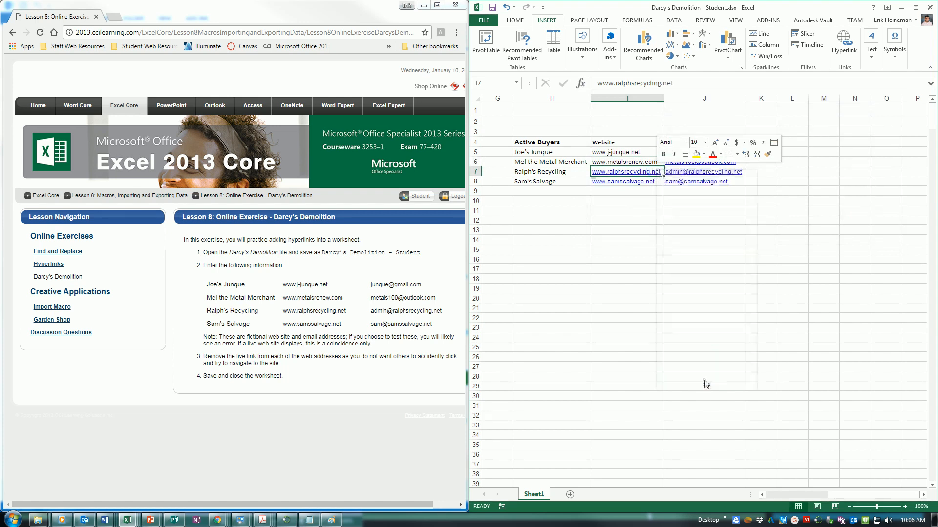
right_click(636, 184)
left_click(669, 396)
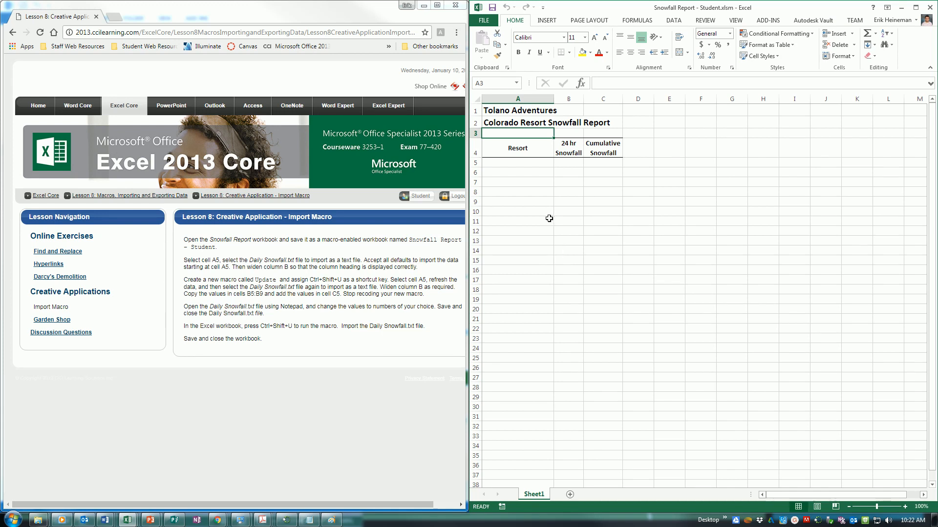
Step: Check the Tolano Adventures title in cell A1, then return to empty cell A3
left_click(530, 113)
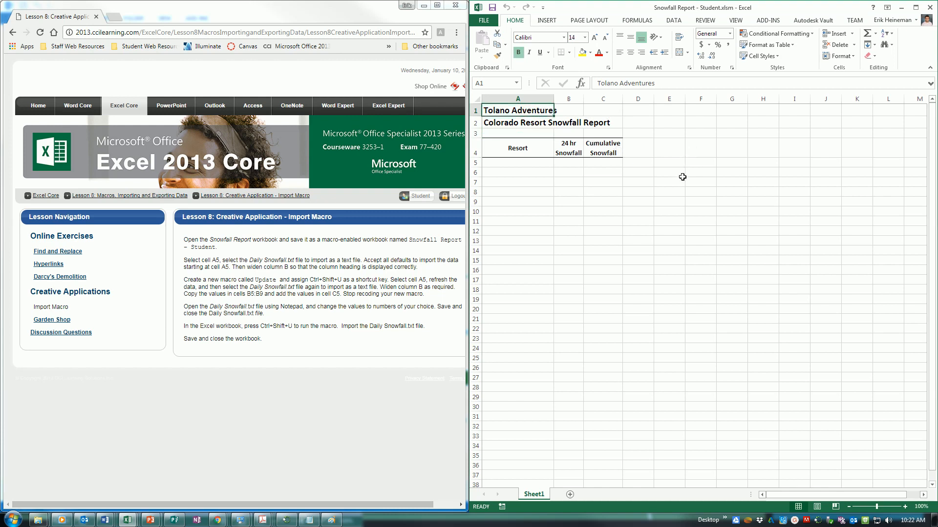
left_click(525, 134)
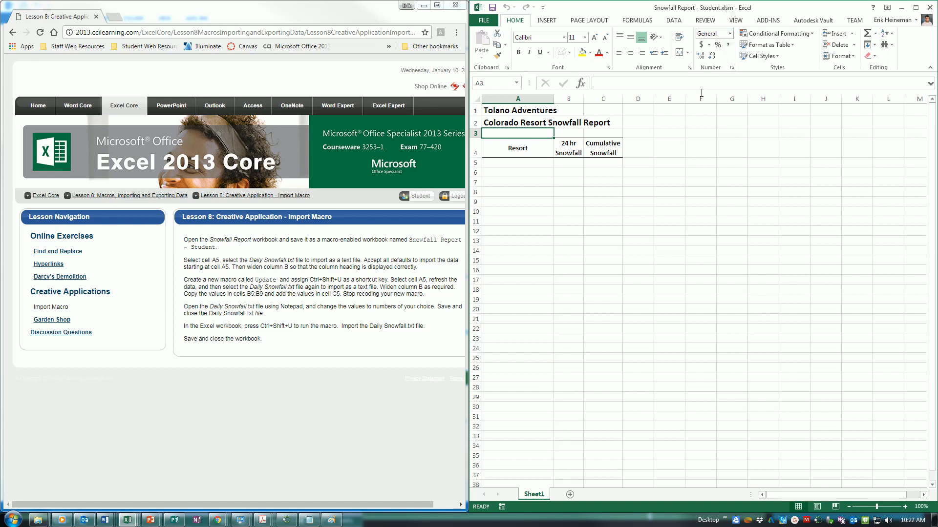
Step: Save the workbook to the current Excel folder as an Excel Macro-Enabled Workbook (.xlsm)
left_click(483, 20)
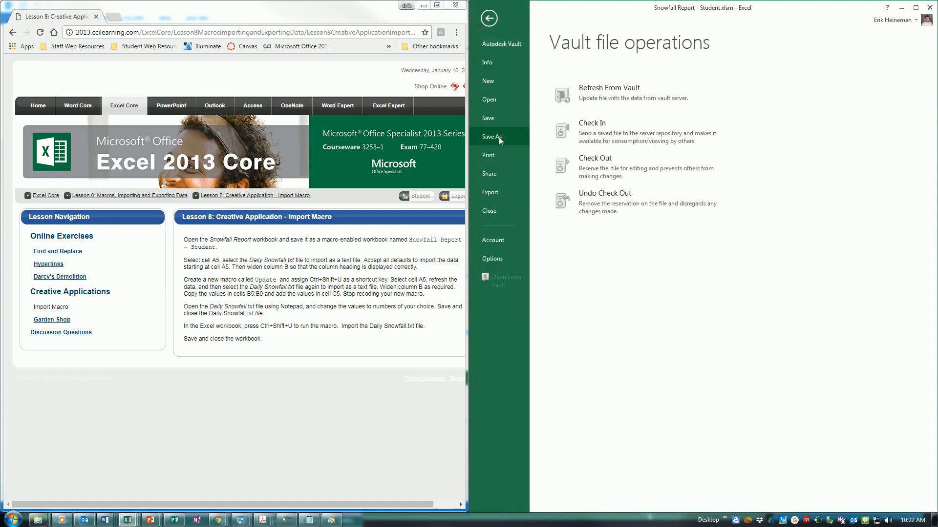
left_click(499, 137)
left_click(744, 113)
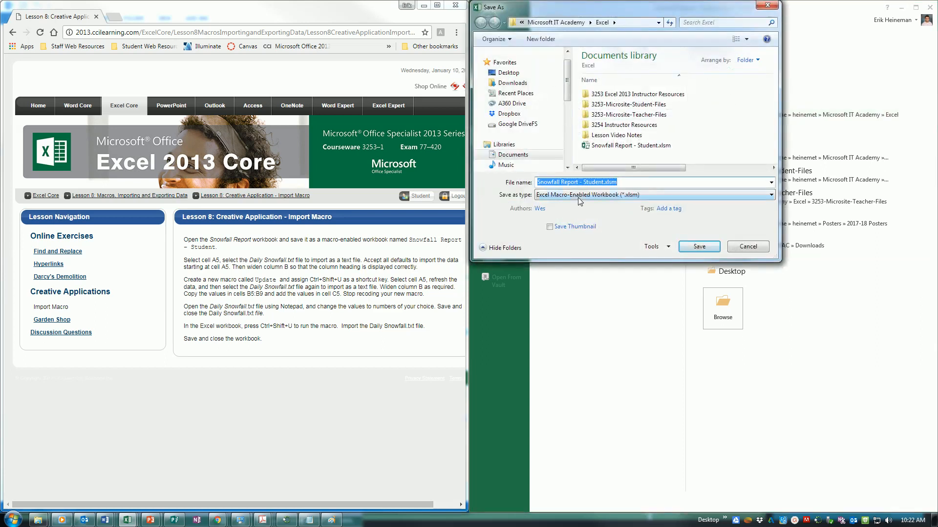
left_click(578, 197)
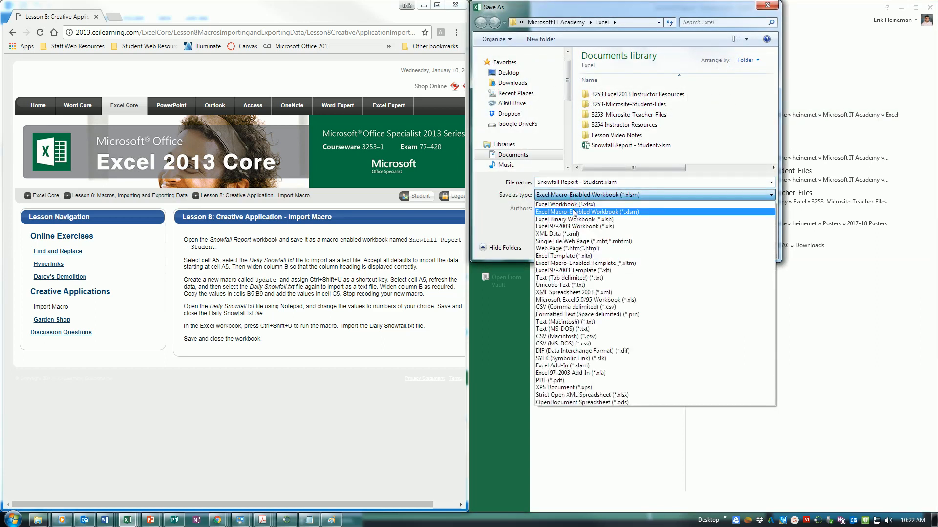
left_click(574, 213)
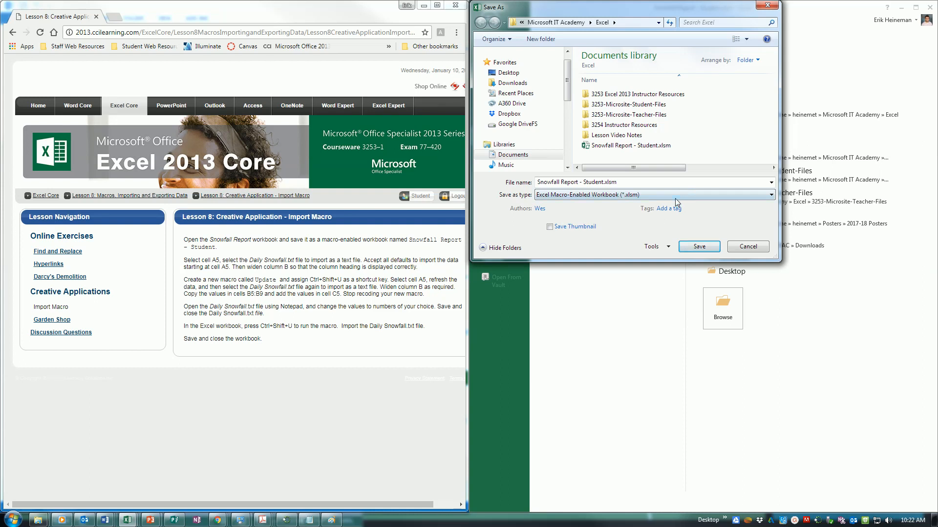
left_click(714, 244)
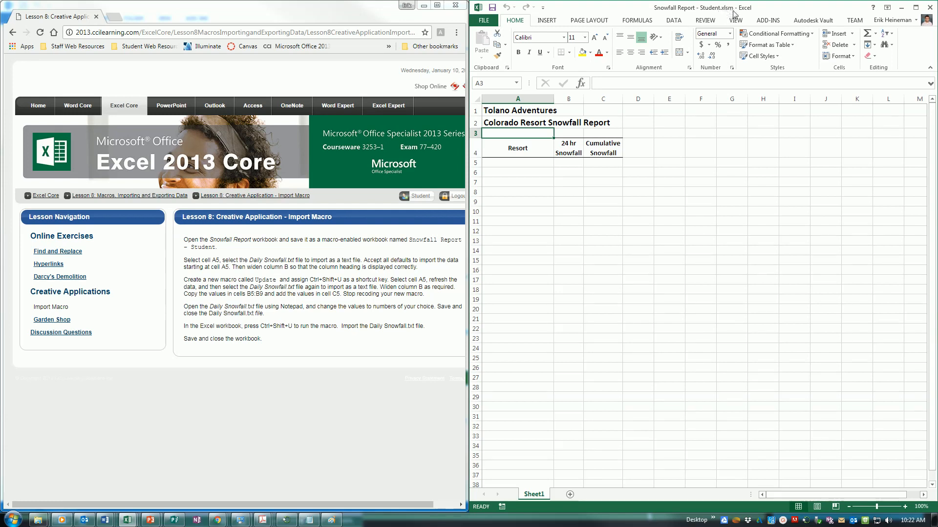
Step: Starting at cell A5, begin a From Text import of Daily Snowfall.txt
left_click(548, 162)
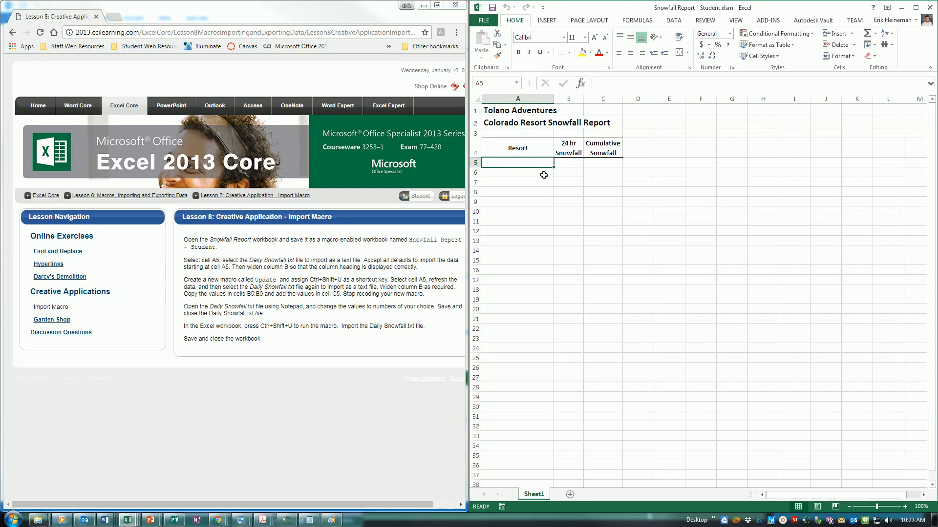
left_click(674, 21)
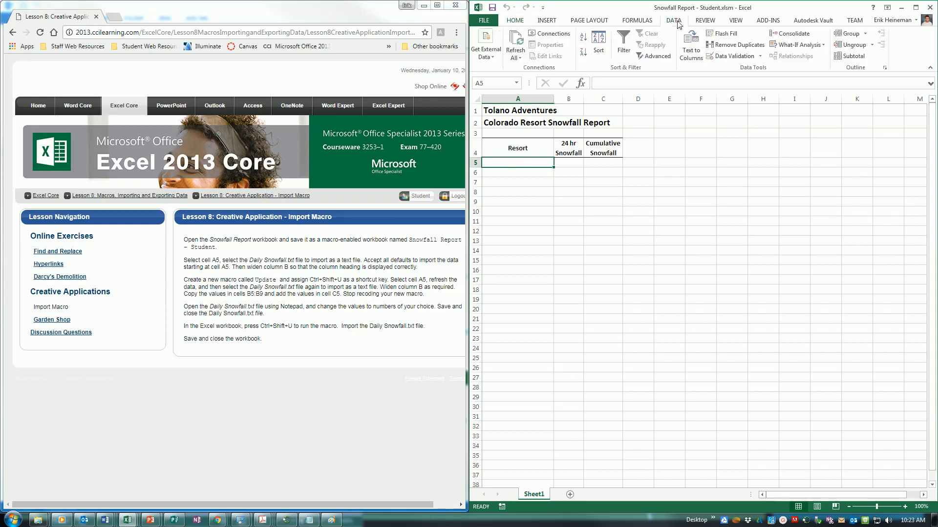
left_click(482, 55)
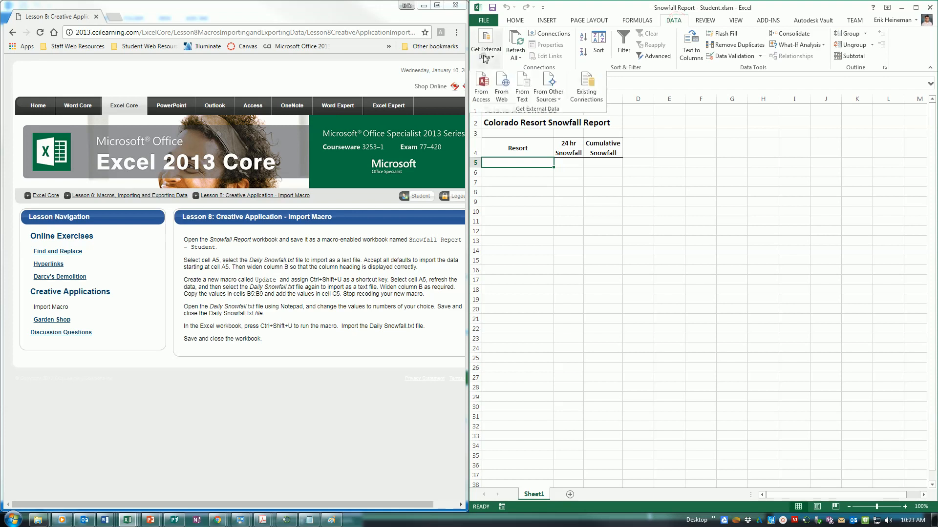
left_click(523, 98)
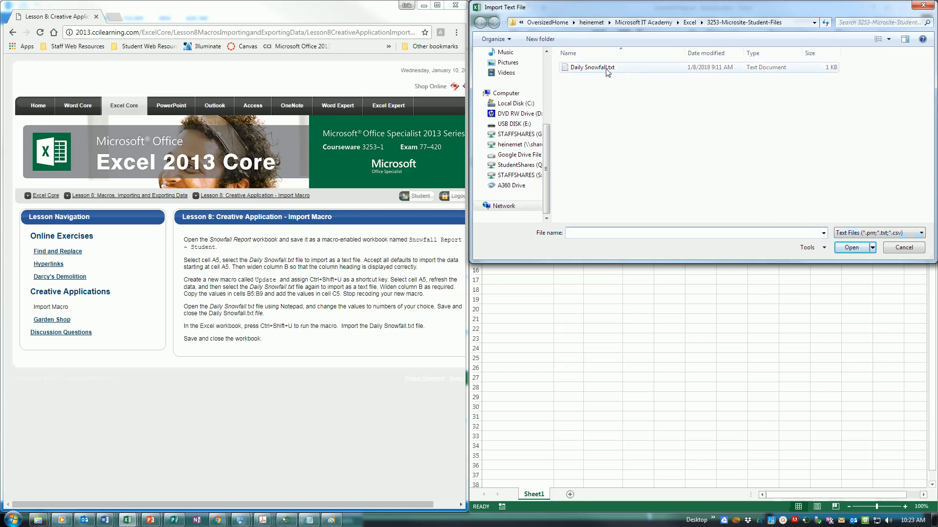
left_click(591, 67)
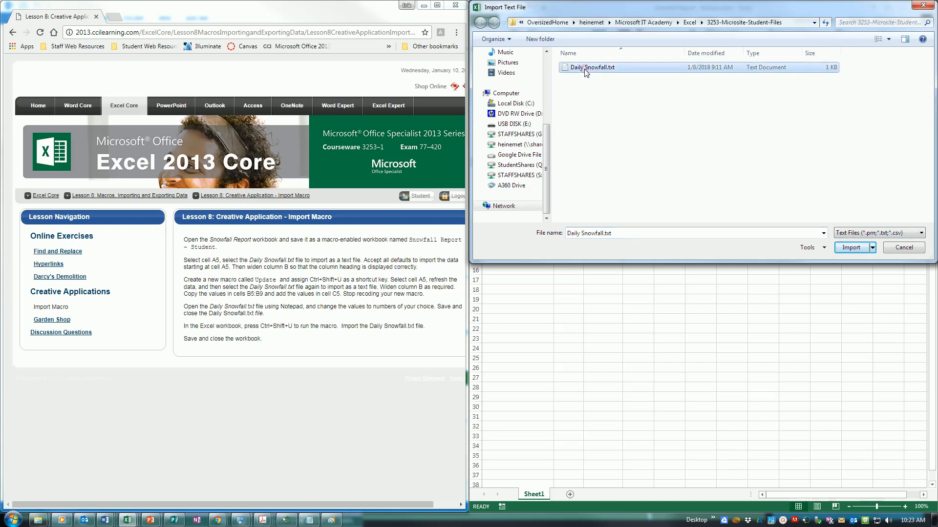
left_click(855, 249)
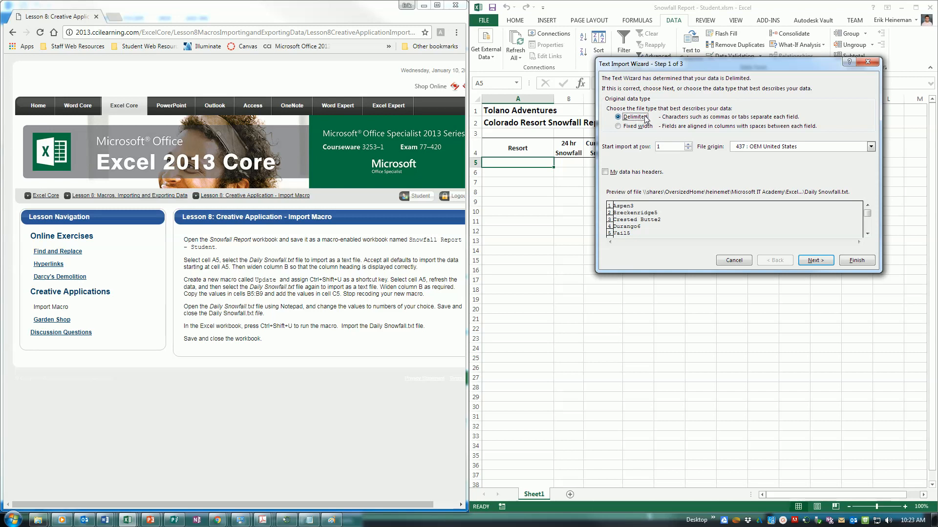
Step: Keep the Delimited type and Tab separator, advancing the wizard to step 3
left_click(823, 263)
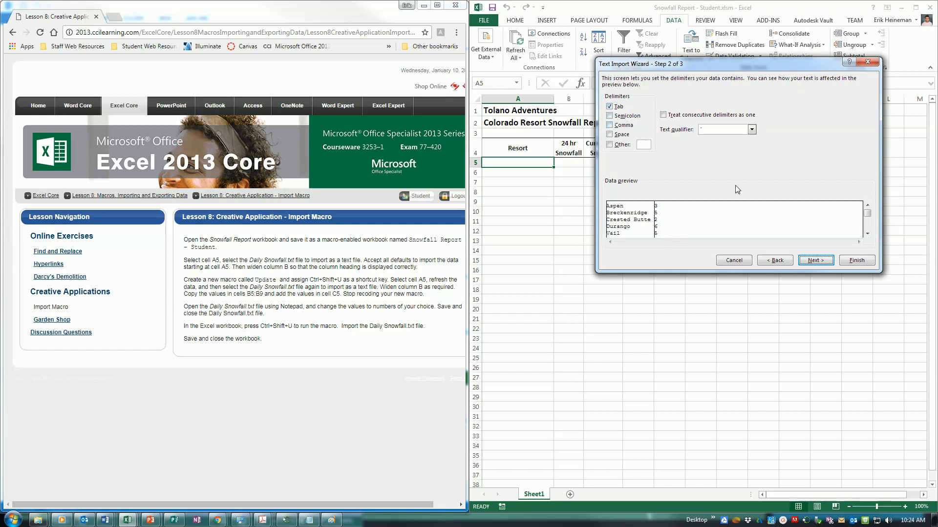
left_click(821, 261)
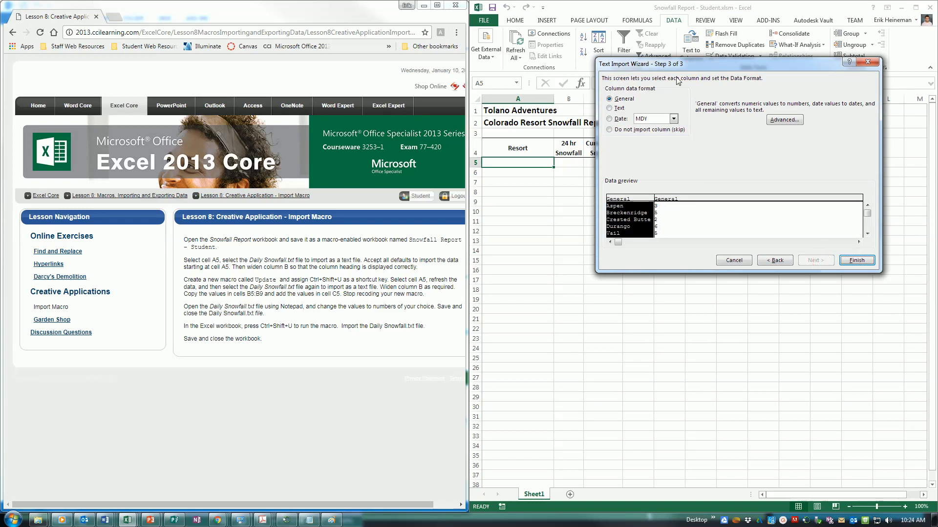
Step: Select the snowfall figures column in the step 3 preview, keeping General format
left_click(671, 214)
left_click(631, 208)
left_click(670, 212)
left_click(636, 209)
left_click(663, 229)
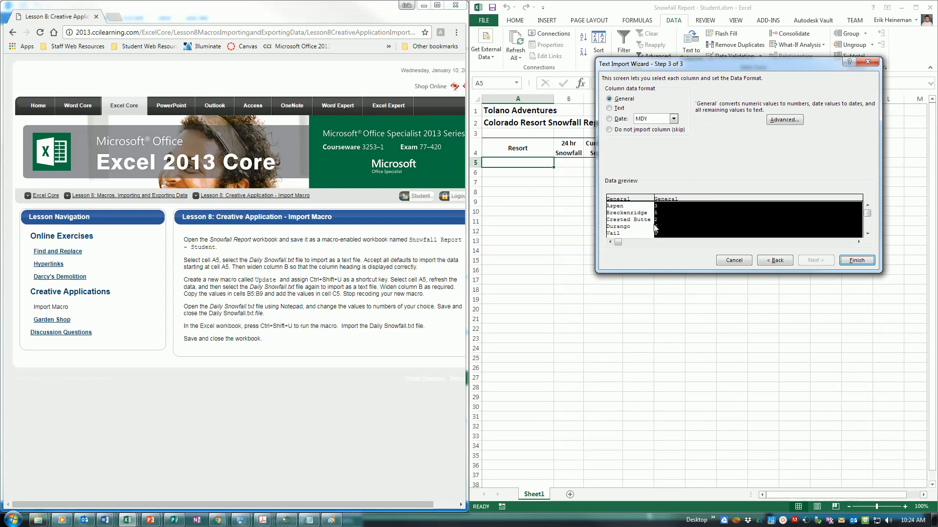
left_click(630, 221)
left_click(669, 218)
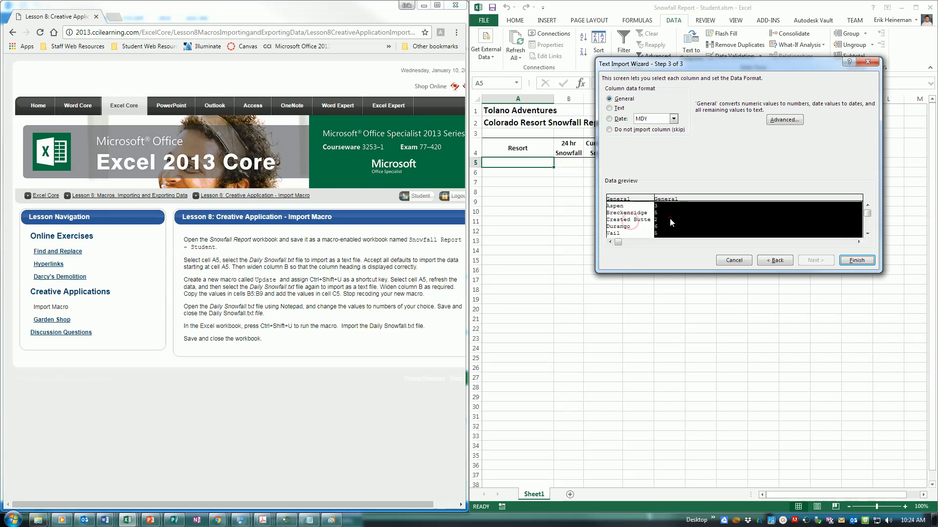
left_click(621, 219)
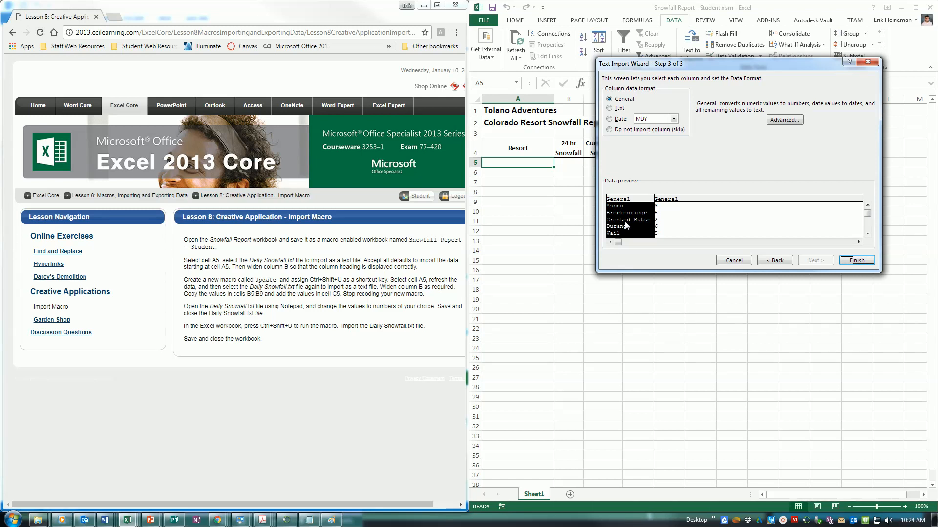
left_click(657, 232)
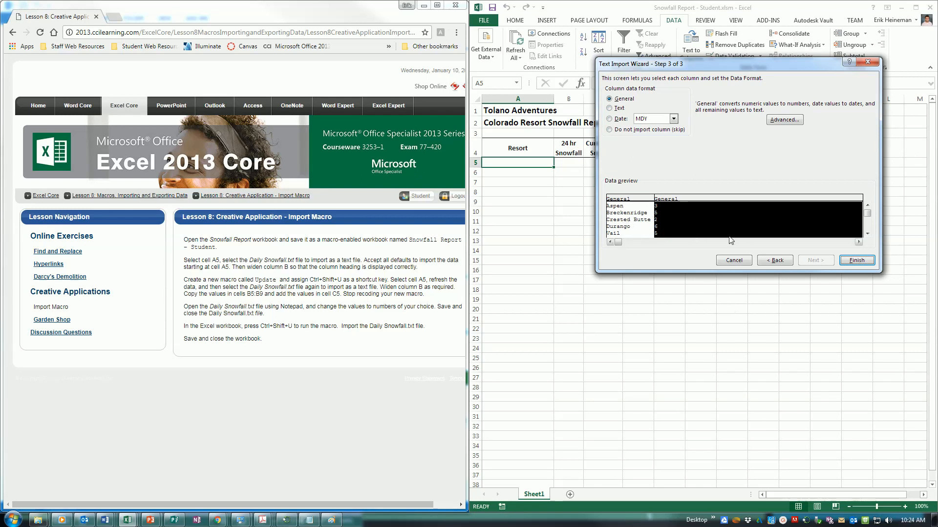
Step: Import the snowfall data into the existing sheet at A5 and AutoFit column B
left_click(856, 260)
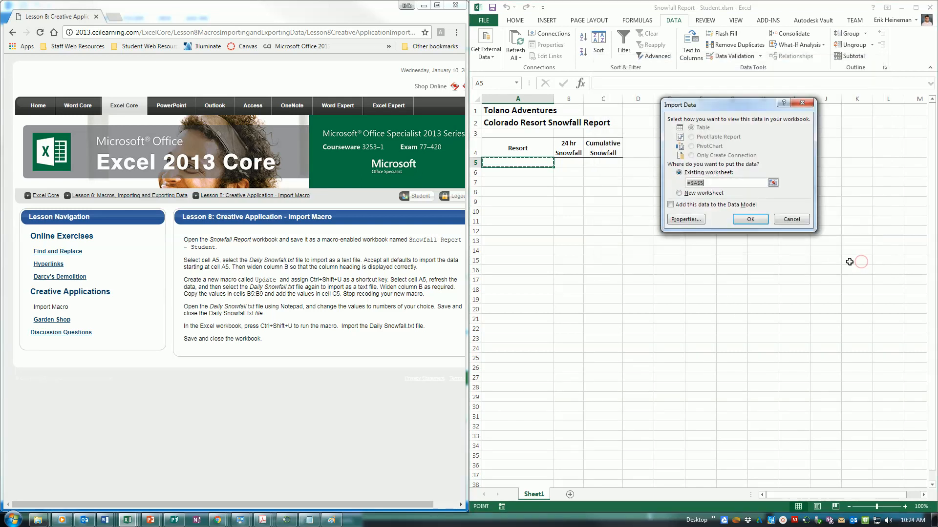
left_click_drag(524, 162, 566, 202)
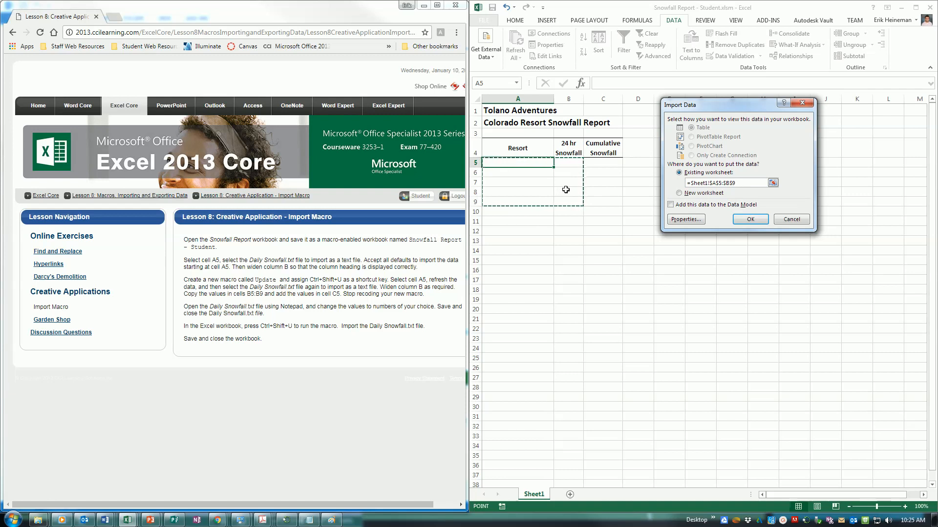
left_click(751, 221)
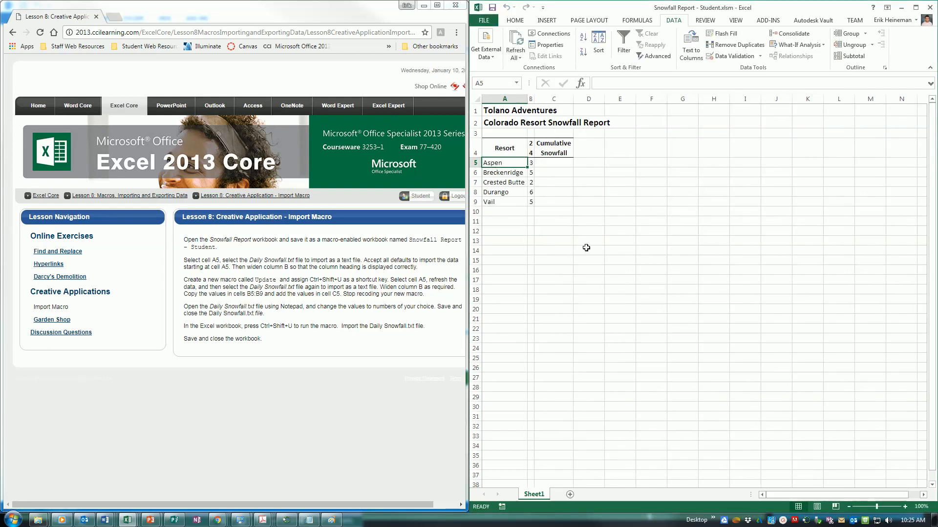
double_click(533, 99)
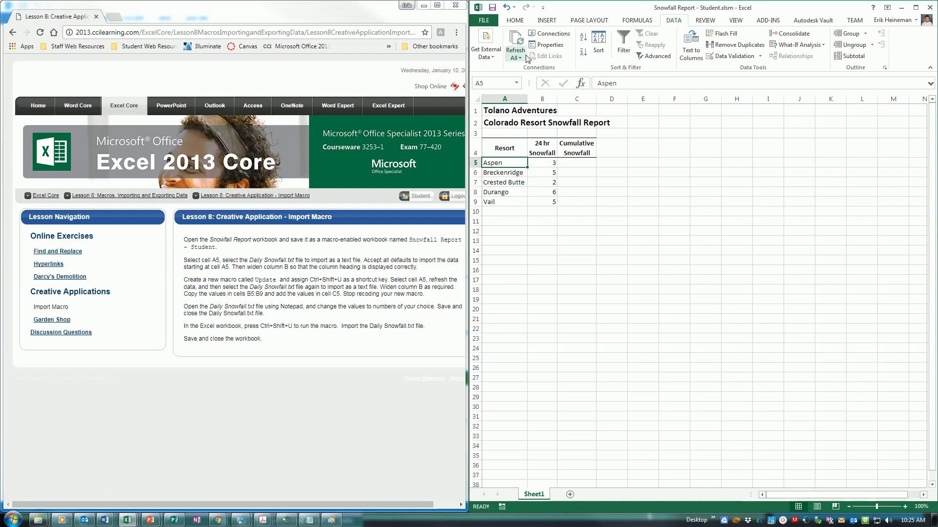
left_click(736, 20)
left_click(887, 55)
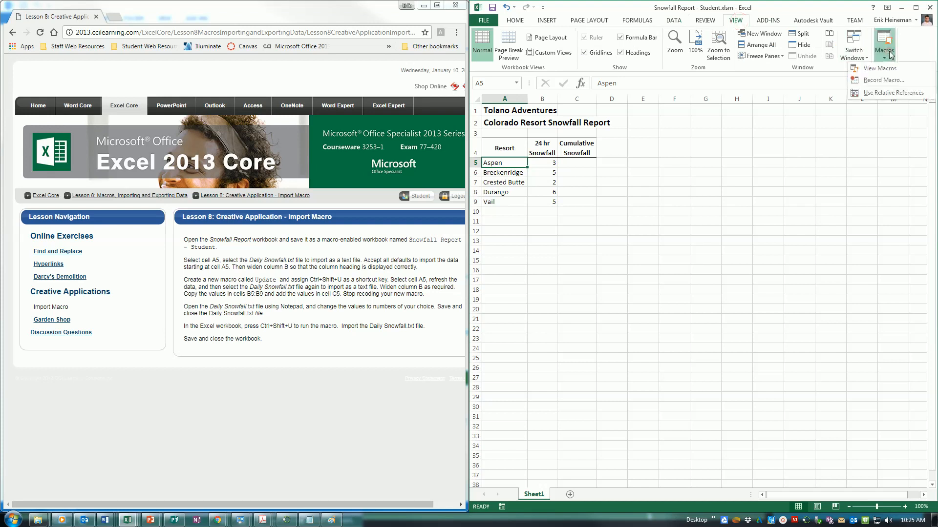
Step: Record macro Update, Ctrl+Shift+U, described 'Update the snowfall amounts for each resort'
left_click(892, 80)
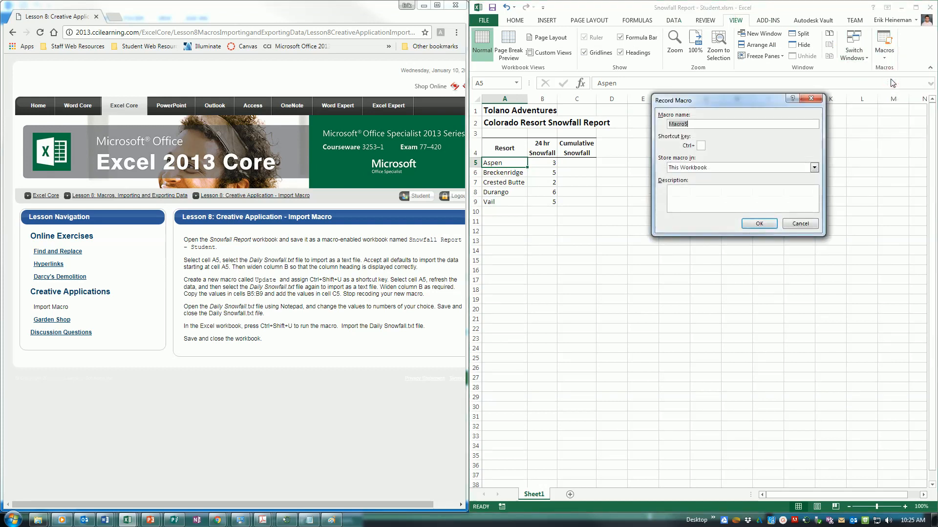
type("Up")
left_click(702, 146)
key("shift+u")
left_click(722, 191)
type("Update the snowfa")
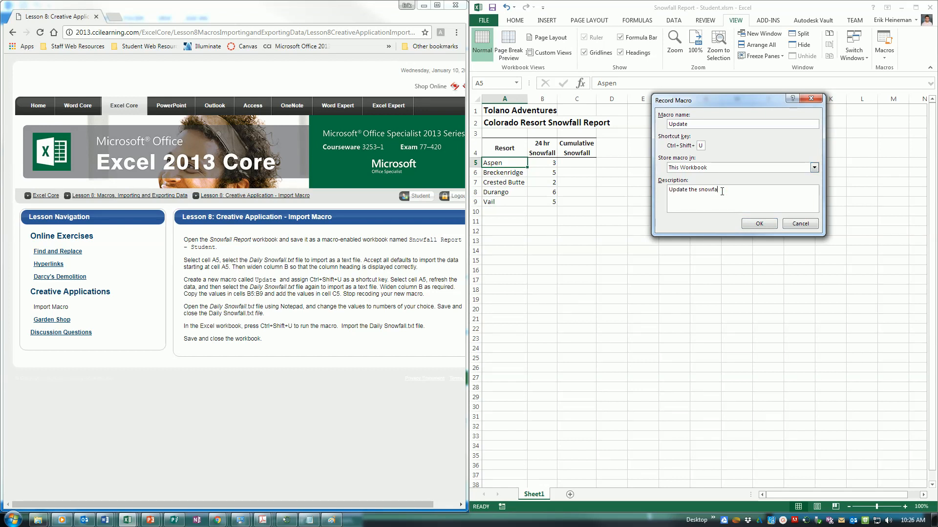
type("ll amounts for each resort")
left_click(759, 225)
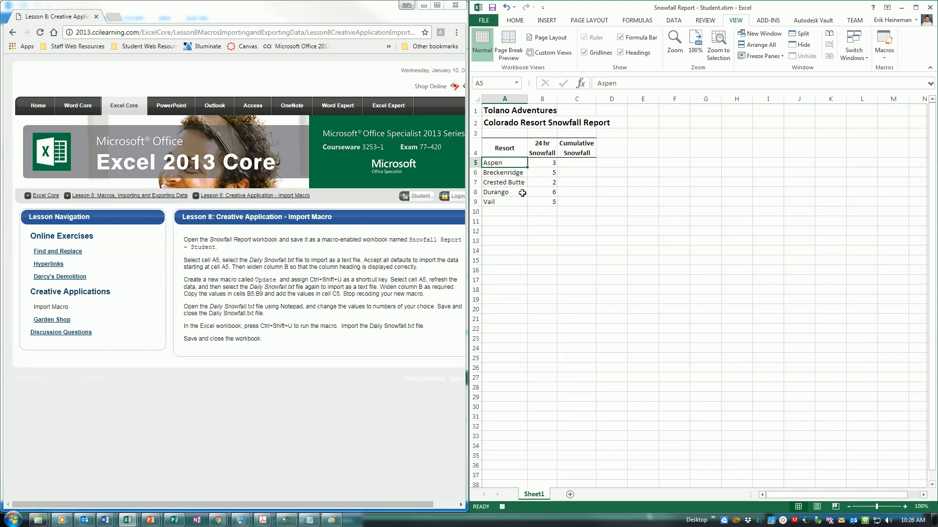
Step: Refresh the import from Daily Snowfall.txt and AutoFit column B again
left_click(673, 21)
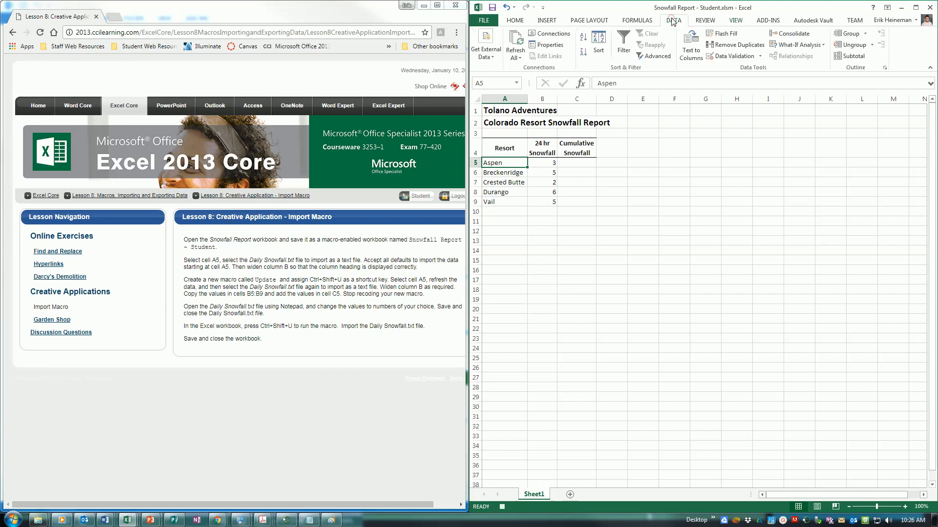
left_click(520, 57)
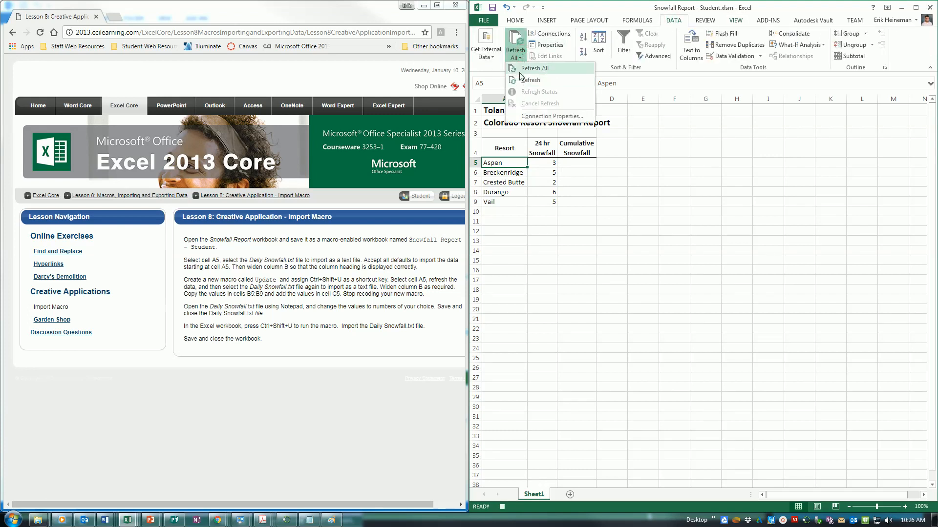
left_click(520, 74)
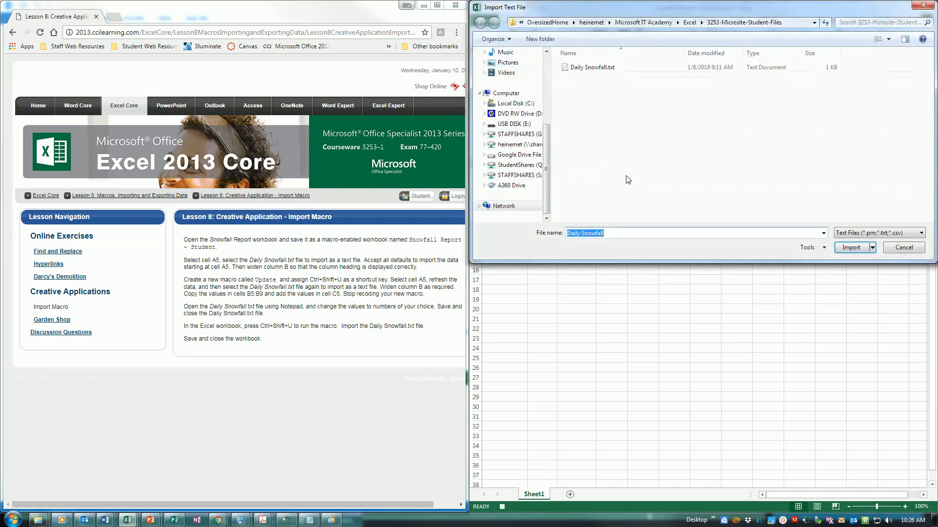
left_click(604, 72)
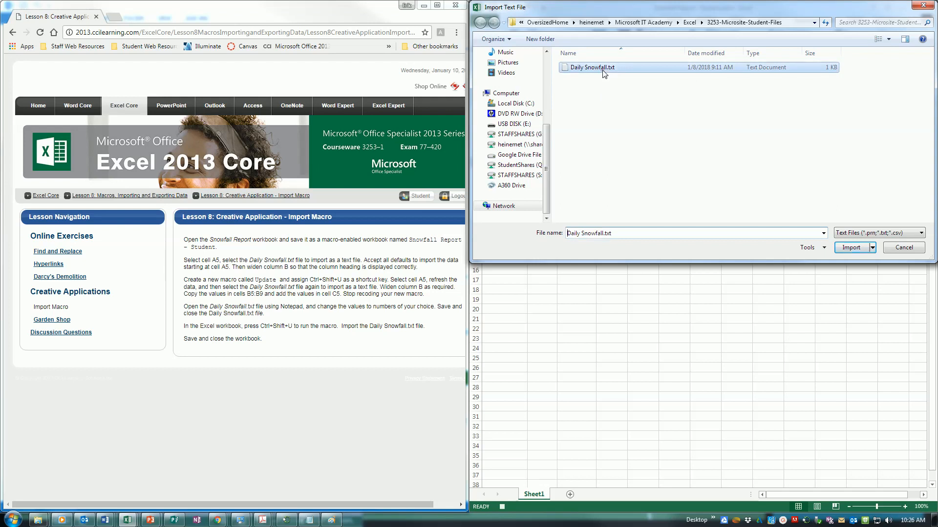
left_click(849, 248)
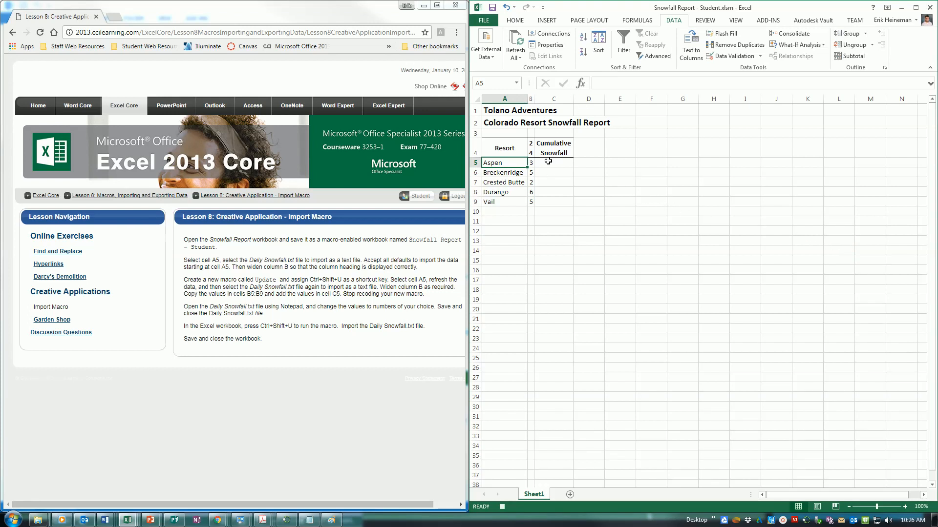
double_click(534, 99)
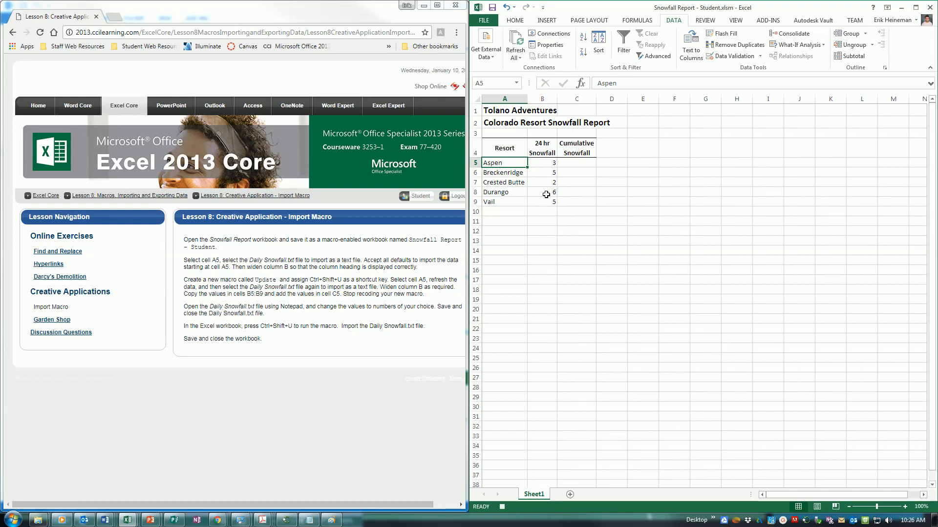
Step: Paste Special with Add to sum the 24 hr values B5:B9 into C5:C9
left_click_drag(542, 163, 548, 199)
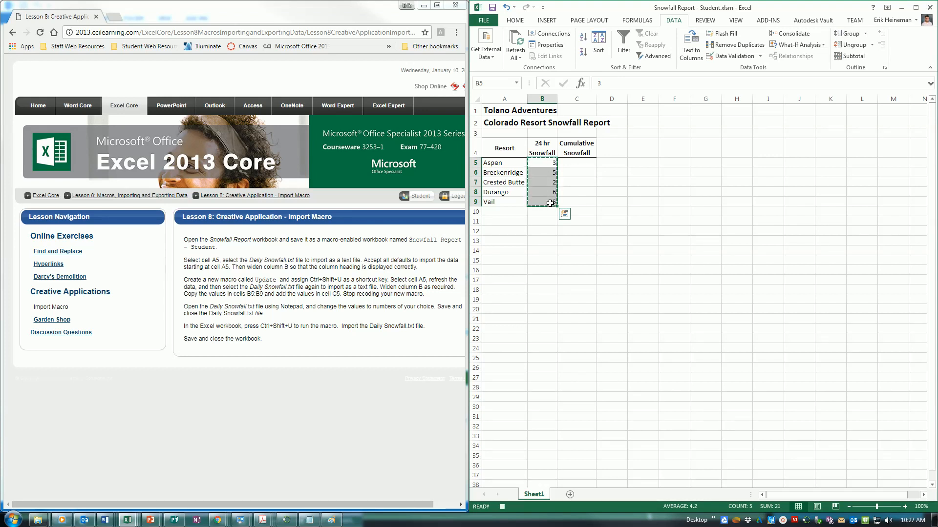
left_click(577, 162)
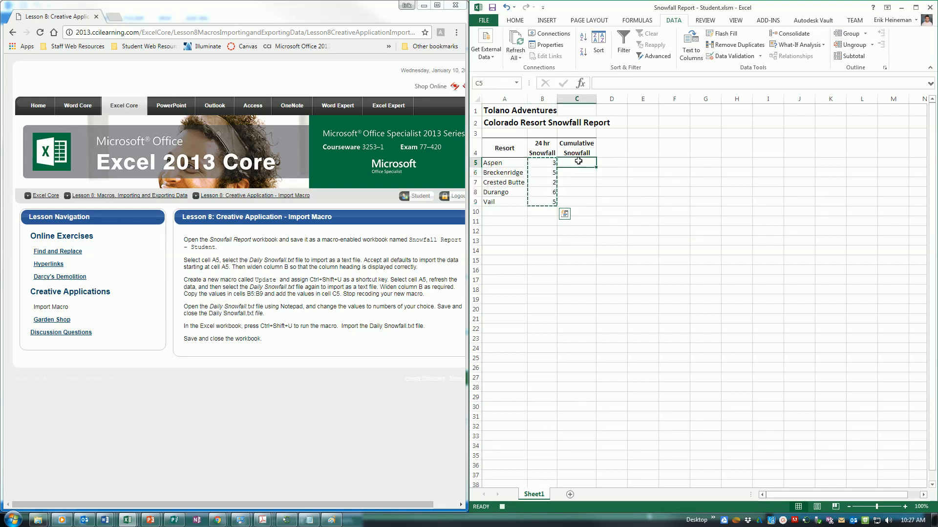
left_click_drag(577, 162, 586, 203)
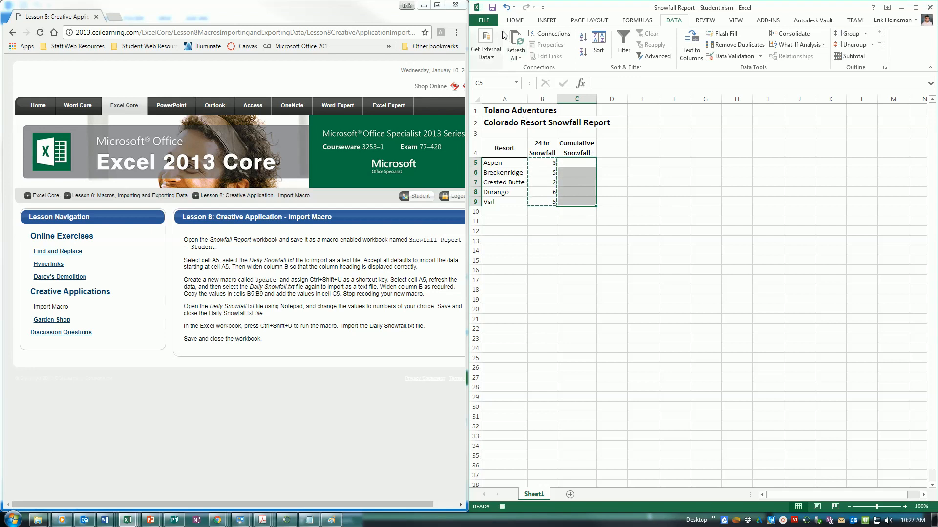
left_click(515, 20)
left_click(484, 57)
left_click(504, 153)
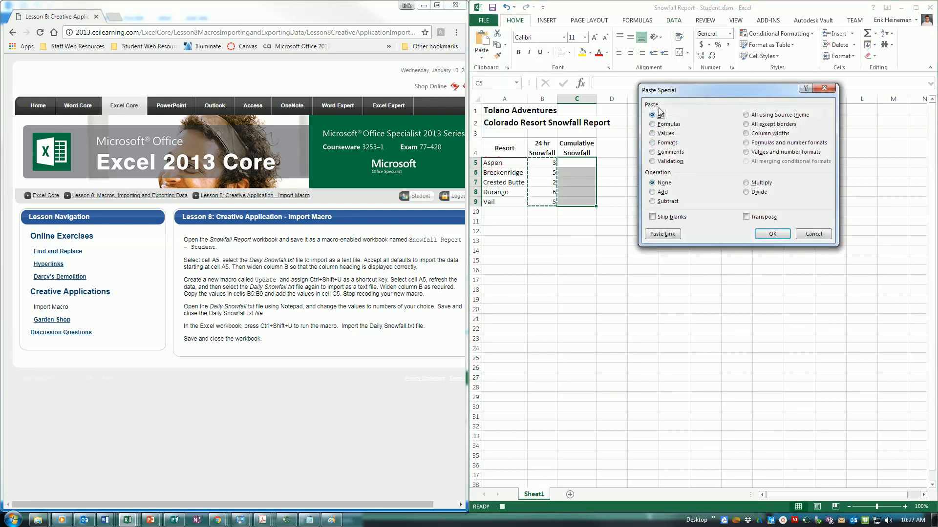
left_click(663, 193)
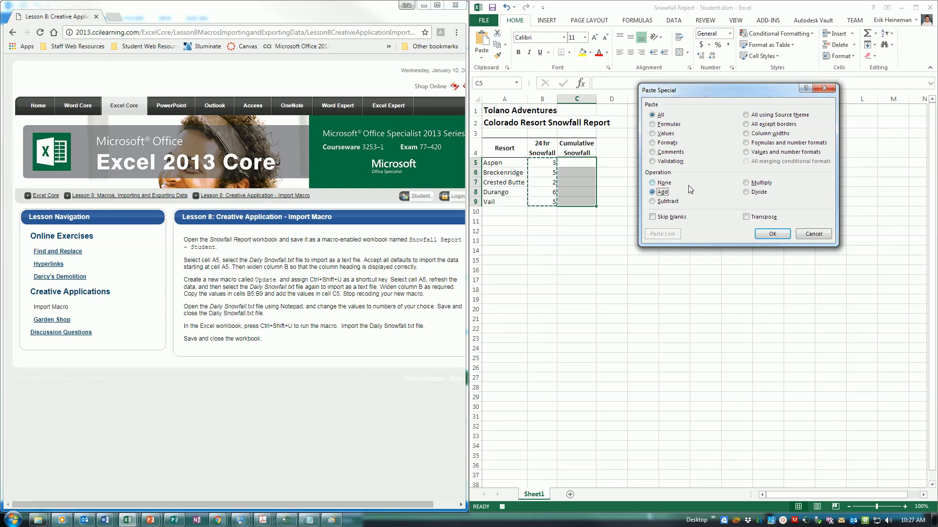
left_click(773, 234)
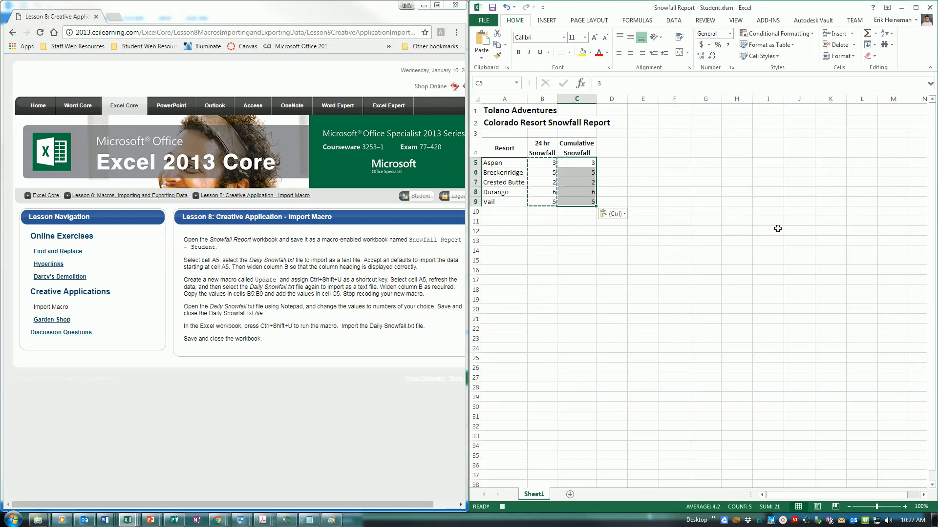
key("Escape")
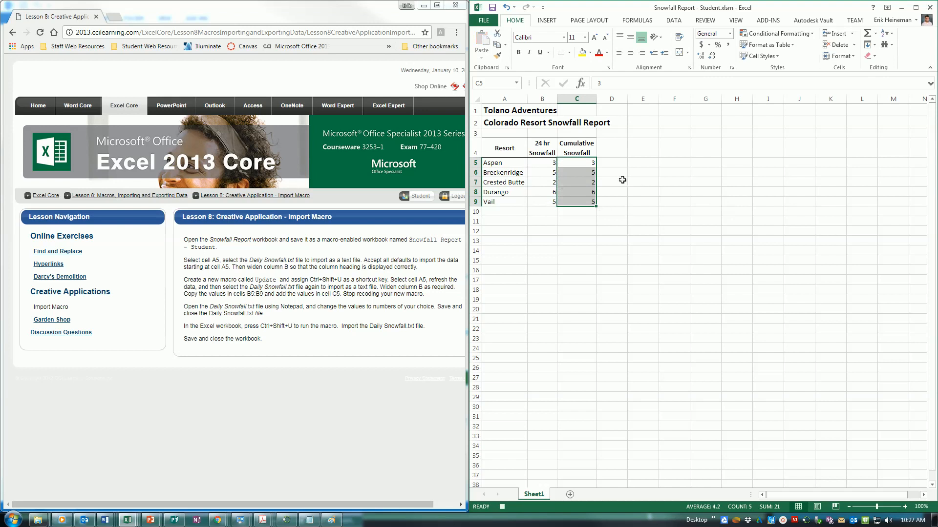
Step: Stop the macro recording and switch to Daily Snowfall.txt in Notepad
left_click_drag(596, 161, 605, 160)
left_click(605, 160)
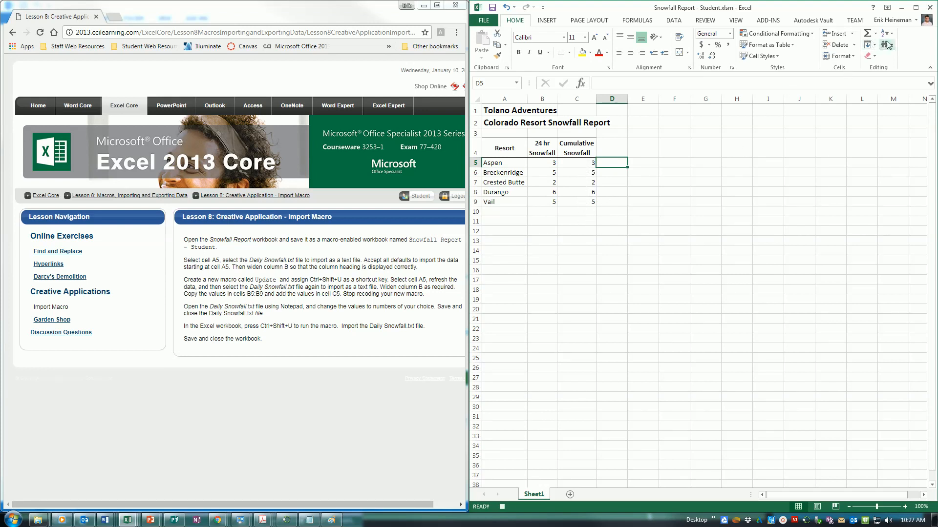
left_click(736, 20)
left_click(884, 53)
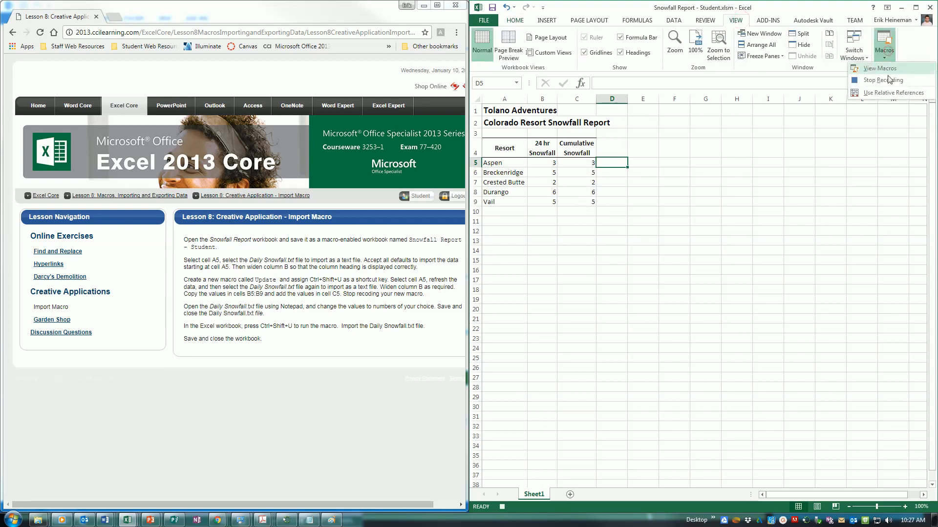
left_click(881, 82)
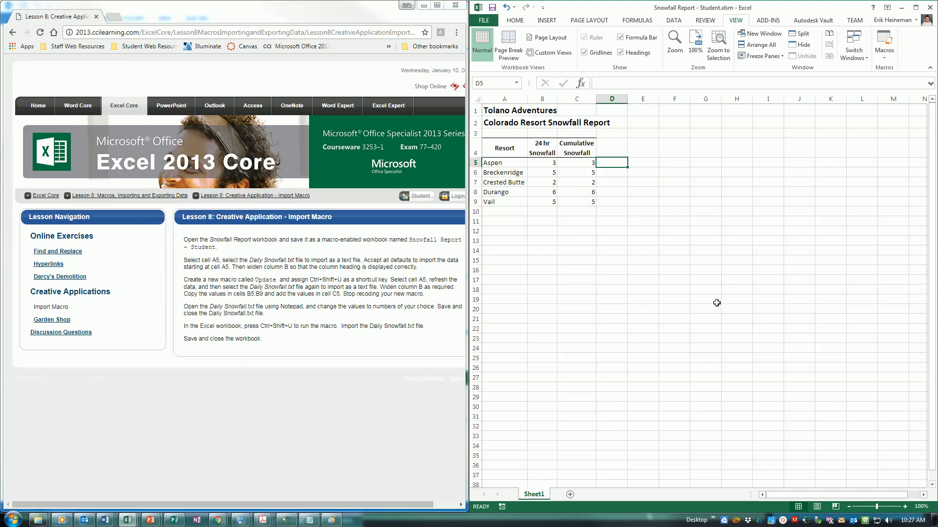
left_click(309, 520)
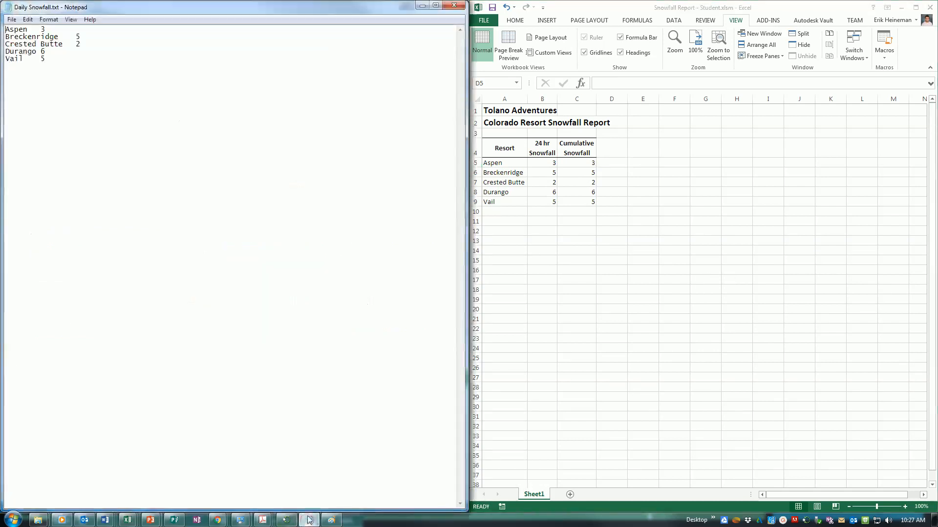
Step: Enter 8 for Crested Butte and delete Durango's old figure in Daily Snowfall.txt, then return to Excel
left_click(50, 29)
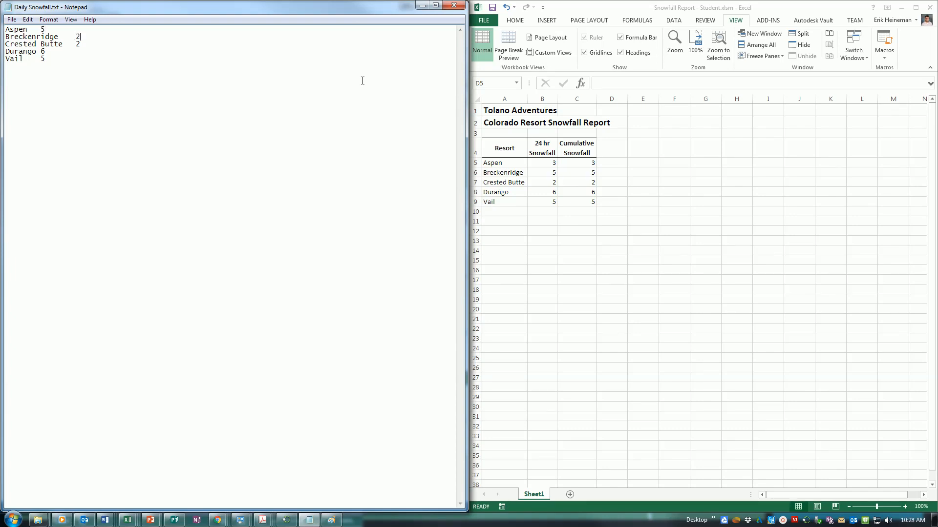
type("8")
key("Down")
key("BackSpace")
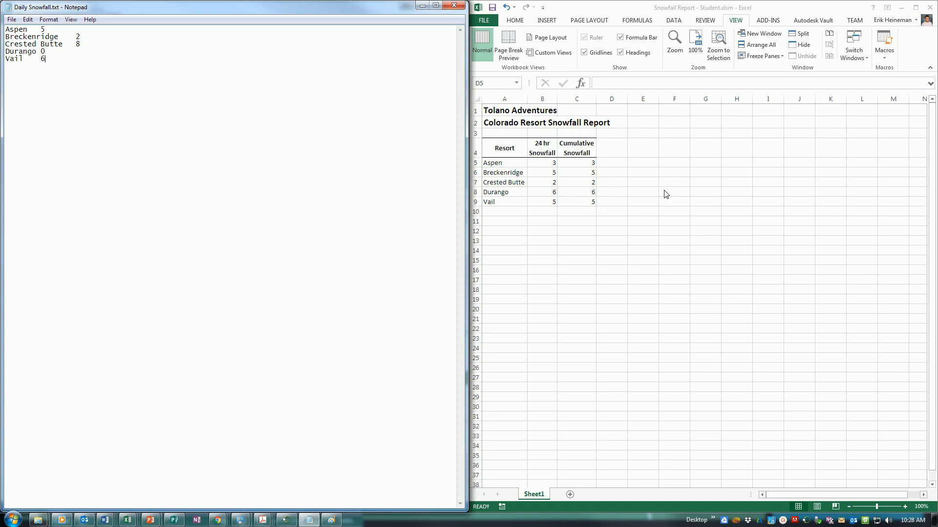
left_click(623, 168)
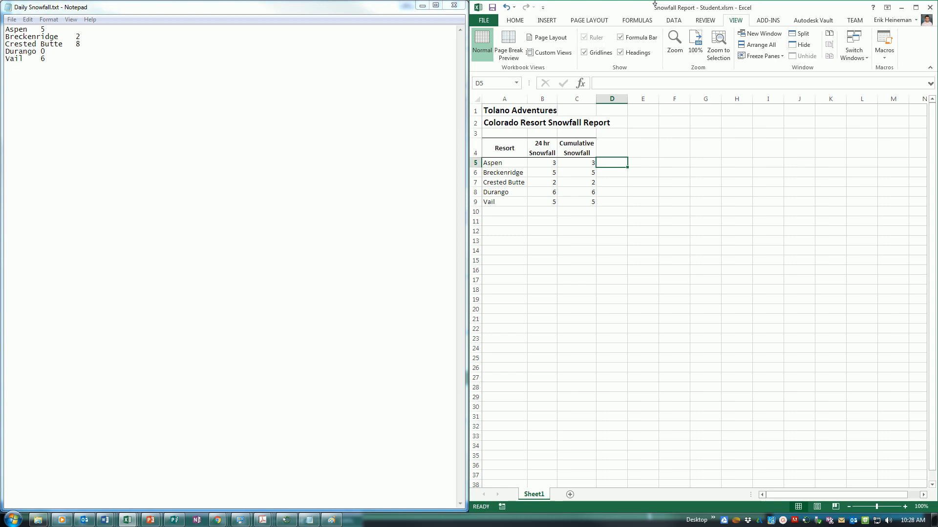
Step: Run the Ctrl+Shift+S import macro, import the snowfall text file and check Aspen's cumulative value
key("ctrl+shift+s")
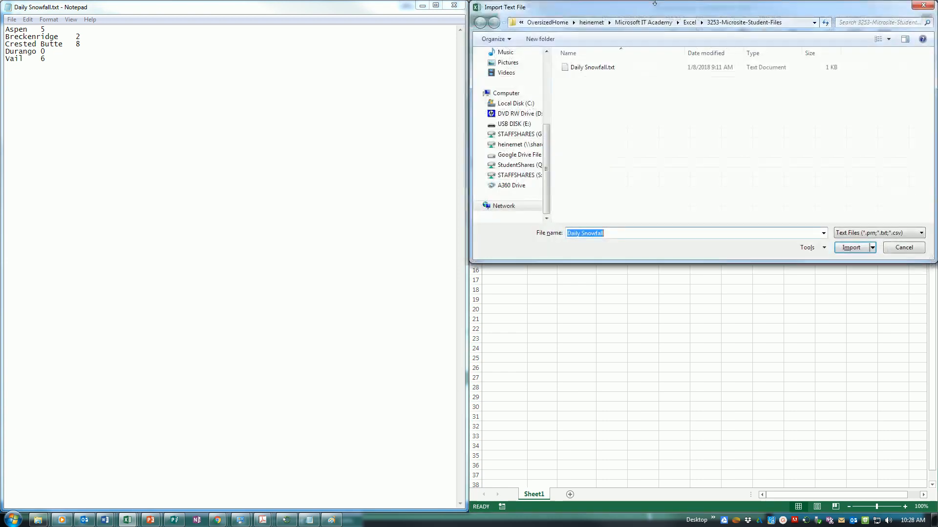
left_click(853, 248)
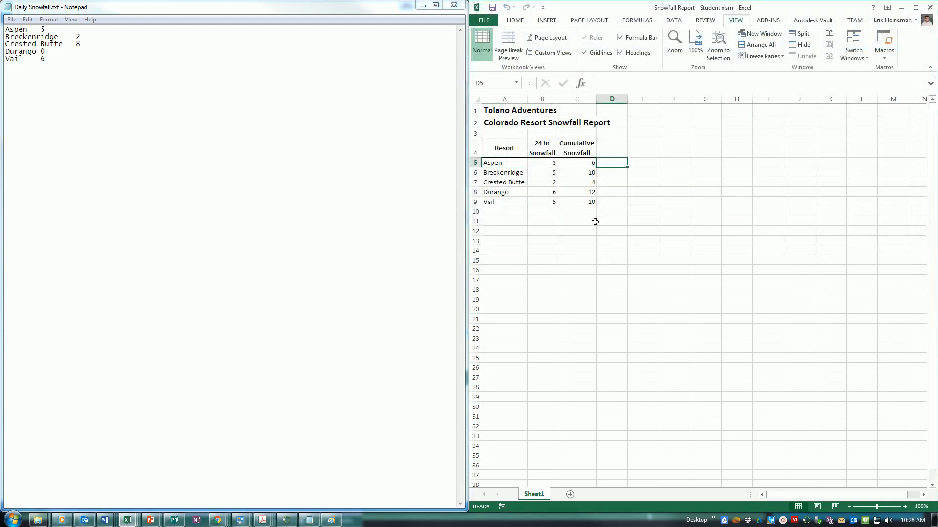
left_click(570, 162)
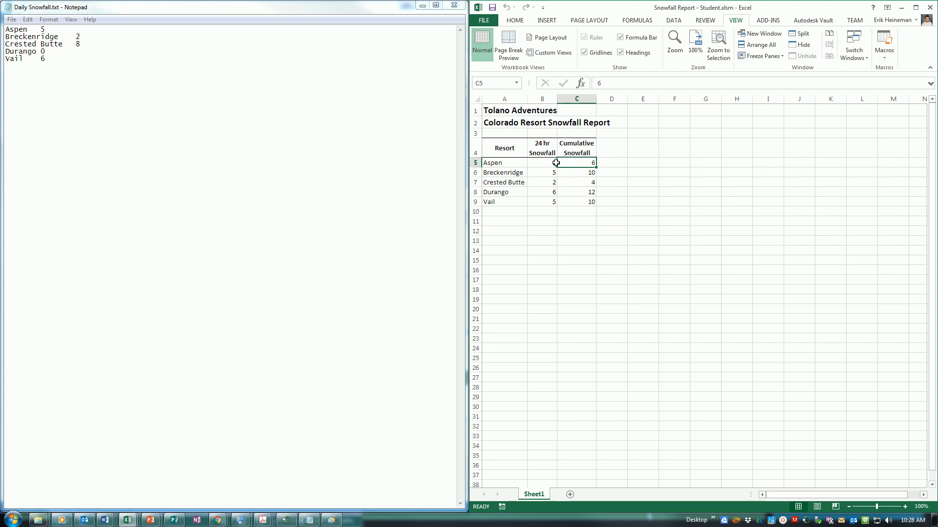
Step: Save Daily Snowfall.txt in Notepad, then rerun the import macro to load figures 5, 2, 8, 0, 6
left_click(11, 20)
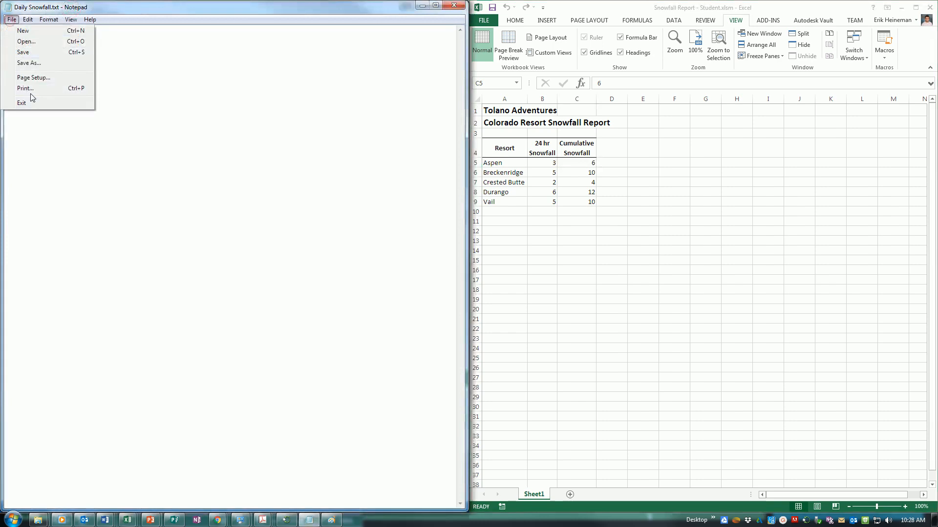
left_click(27, 52)
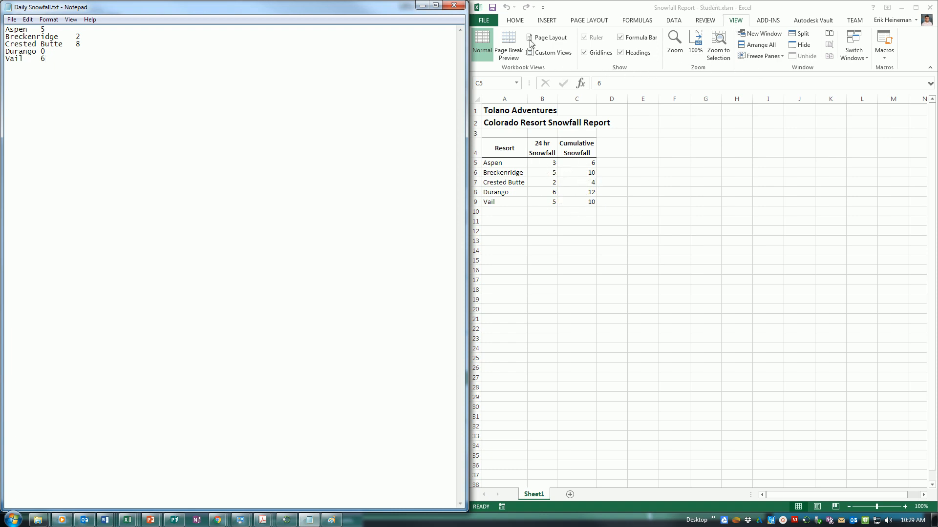
left_click(727, 44)
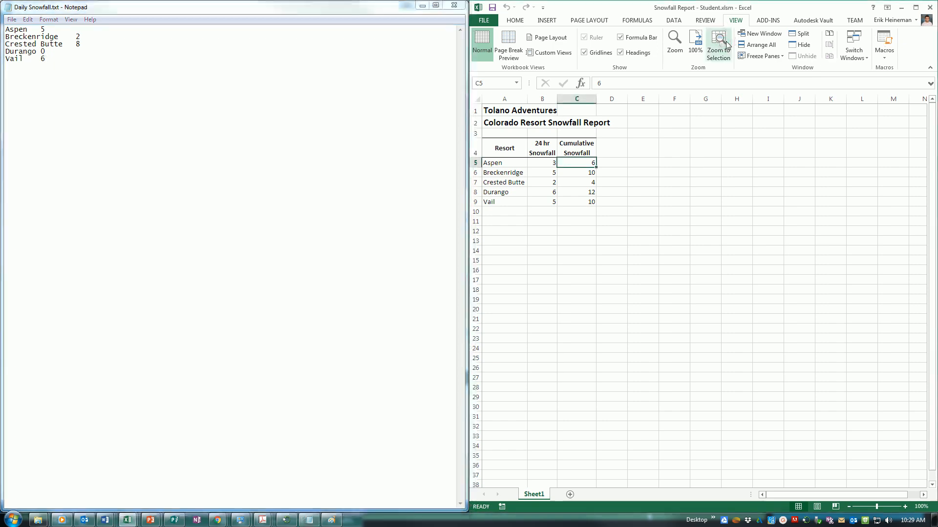
key("ctrl+shift+s")
left_click(839, 246)
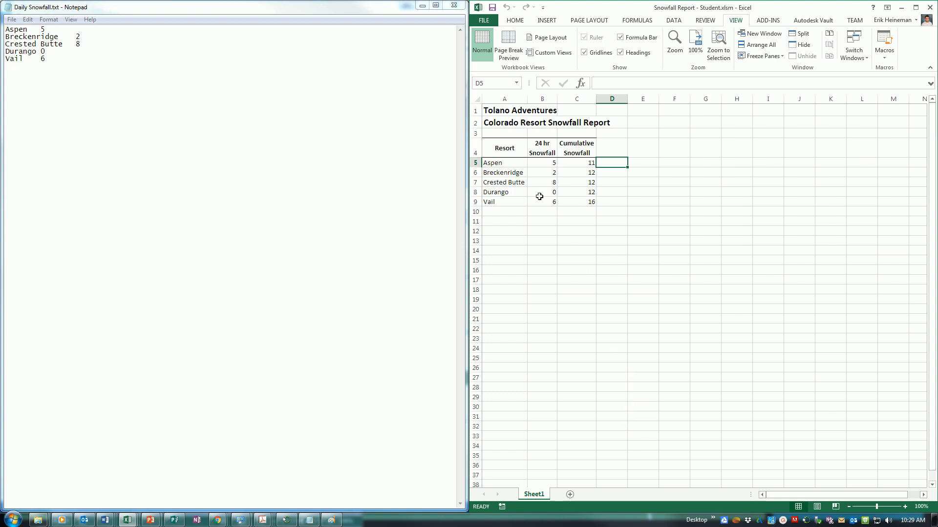
Step: Save the snowfall report workbook from the Quick Access Toolbar
left_click(491, 8)
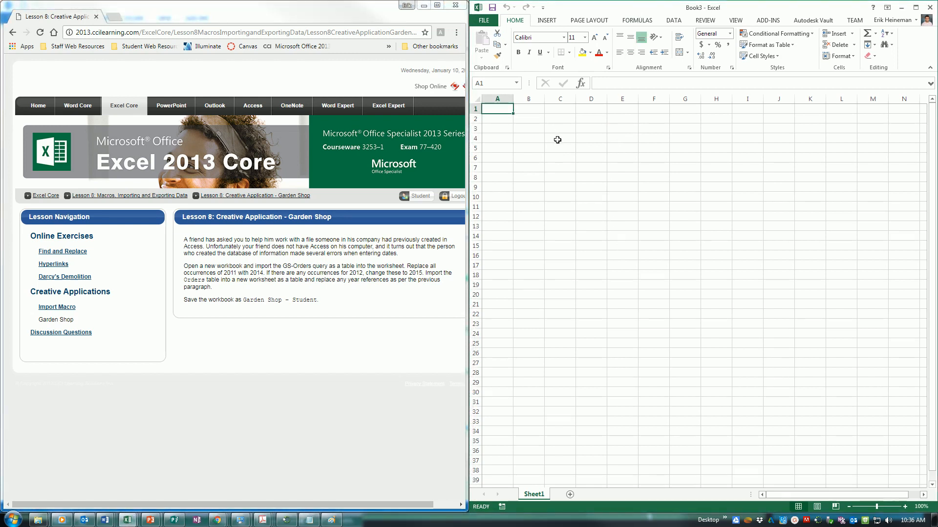
Step: Start an Access import and open GardenShop.accdb from the 3253-Microsite-Student-Files folder
left_click(674, 20)
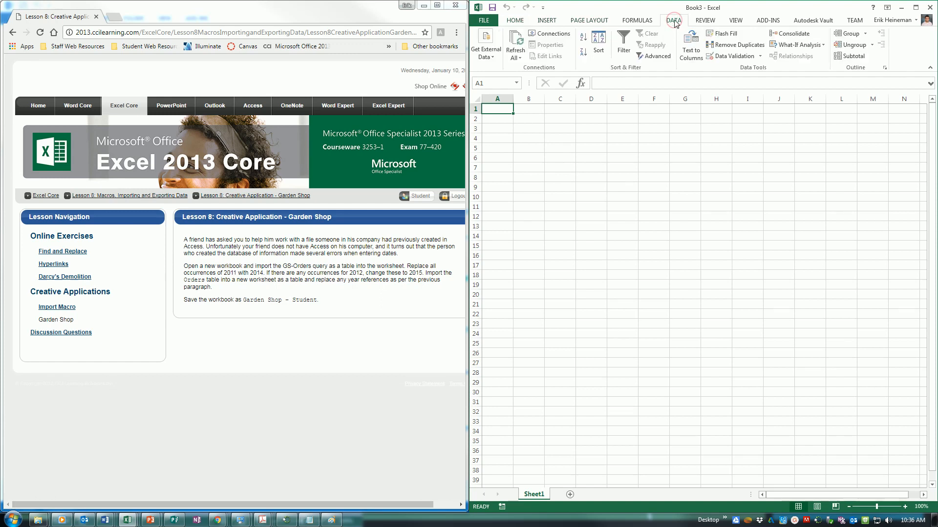
left_click(490, 52)
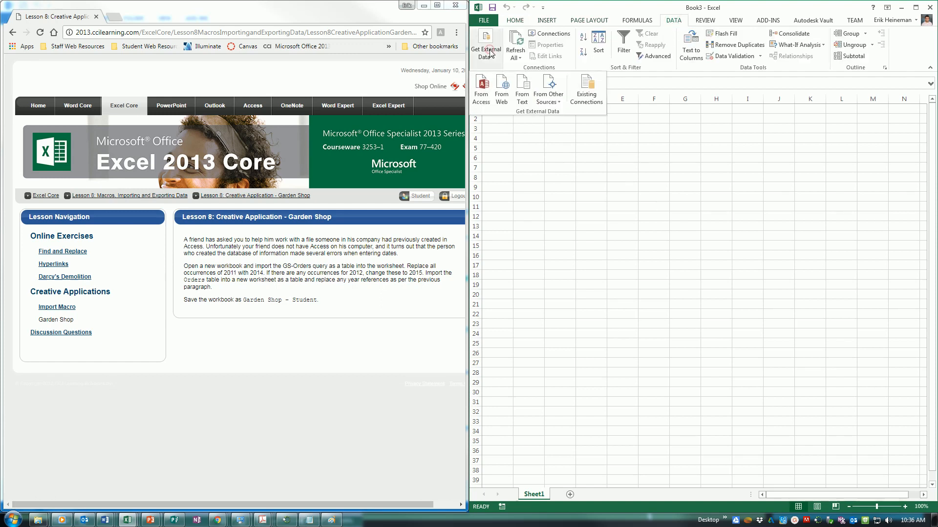
left_click(485, 100)
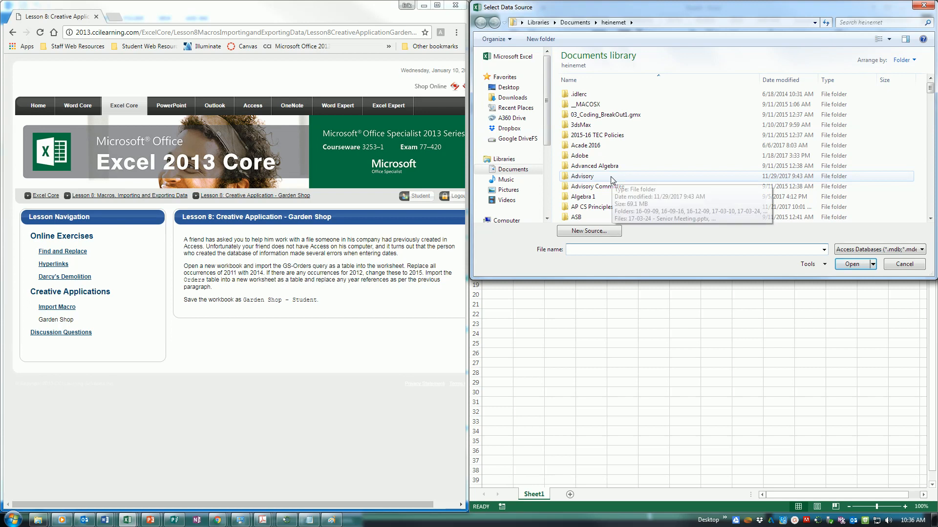
scroll(610, 166, "down", 10)
scroll(591, 171, "down", 6)
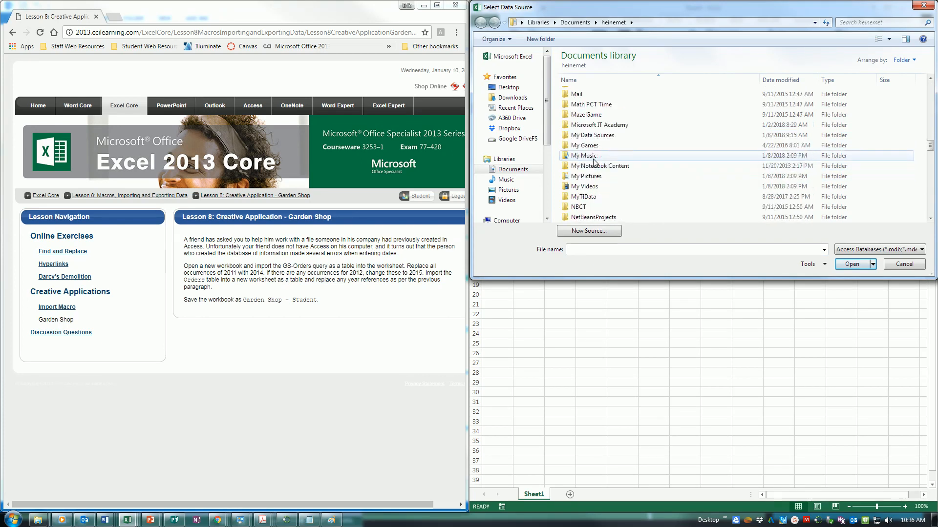
double_click(593, 125)
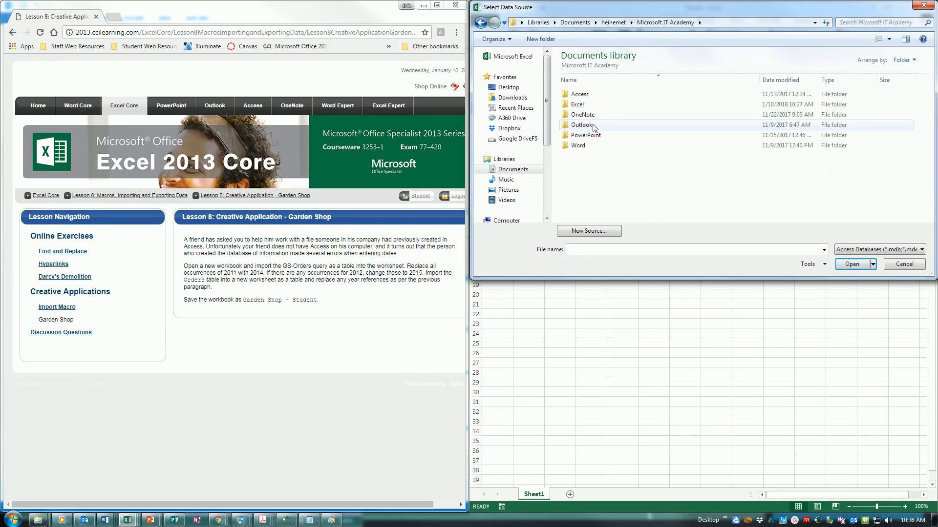
double_click(593, 104)
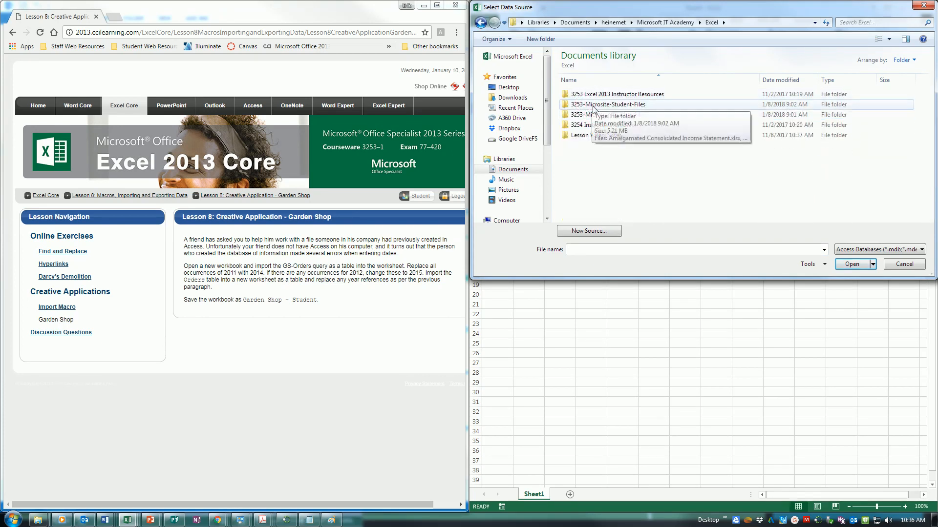
double_click(593, 105)
left_click(593, 95)
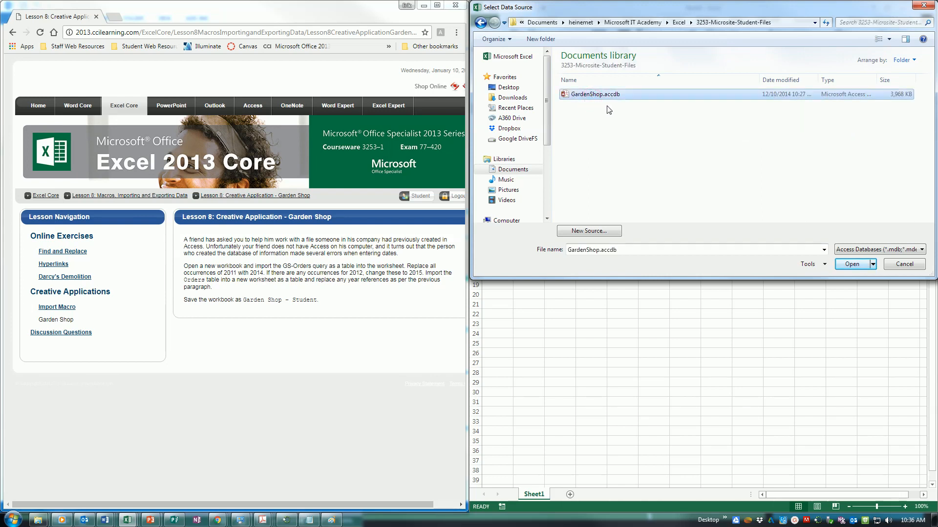
left_click(854, 266)
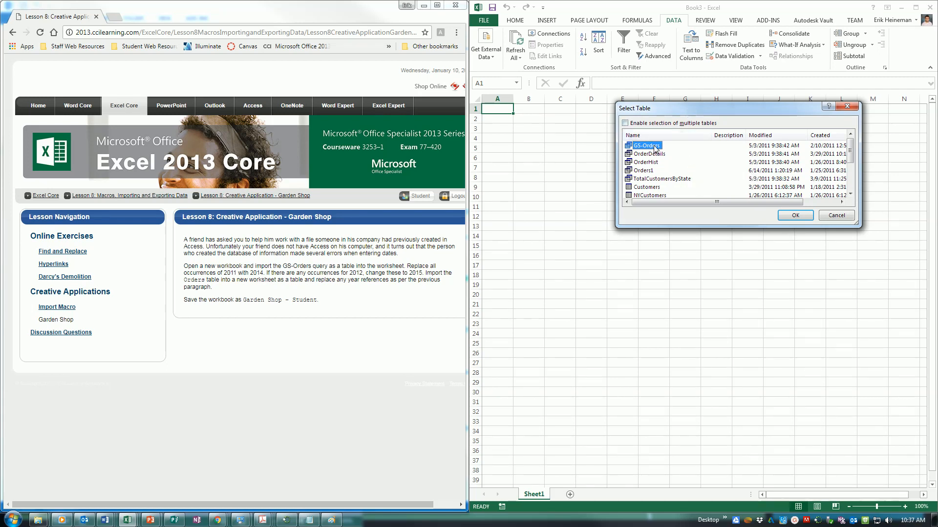
Step: Import the GS-Orders query as a table starting at cell A1
scroll(655, 168, "down", 2)
scroll(657, 172, "up", 2)
left_click(801, 215)
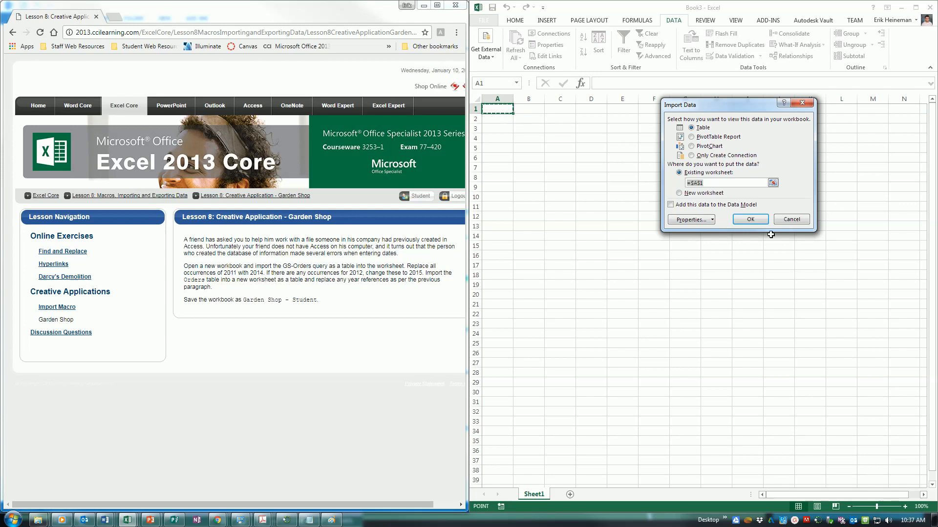
left_click(748, 220)
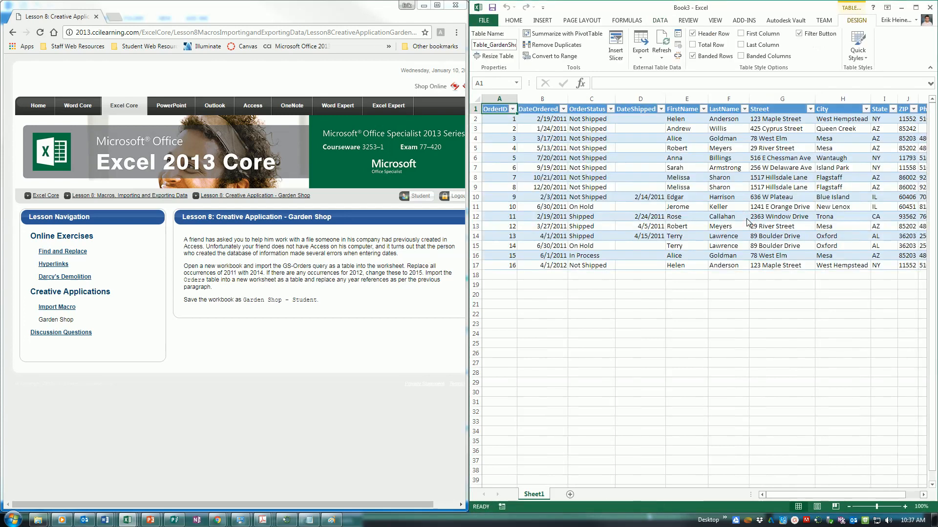
Step: Replace every 2011 with 2014 in the GS-Orders table using Find and Replace
left_click_drag(806, 494, 768, 509)
left_click(514, 21)
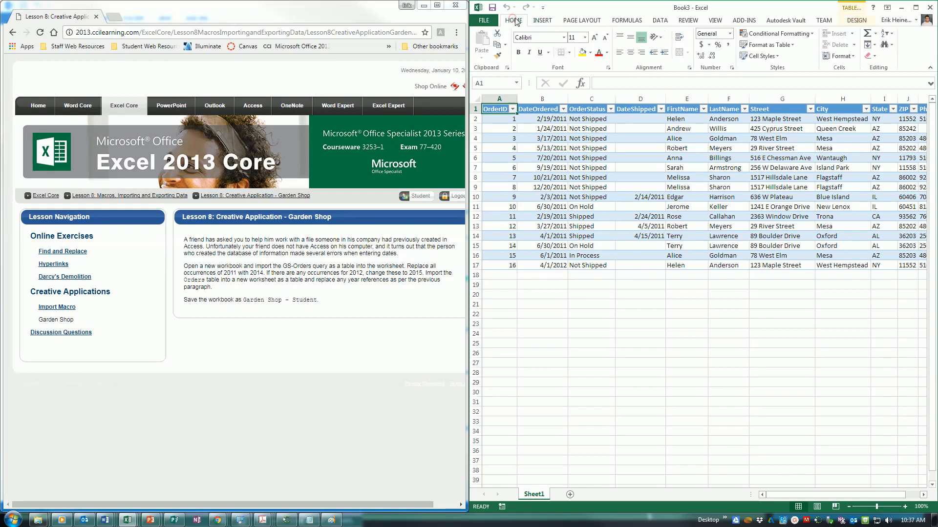
left_click(885, 45)
left_click(874, 69)
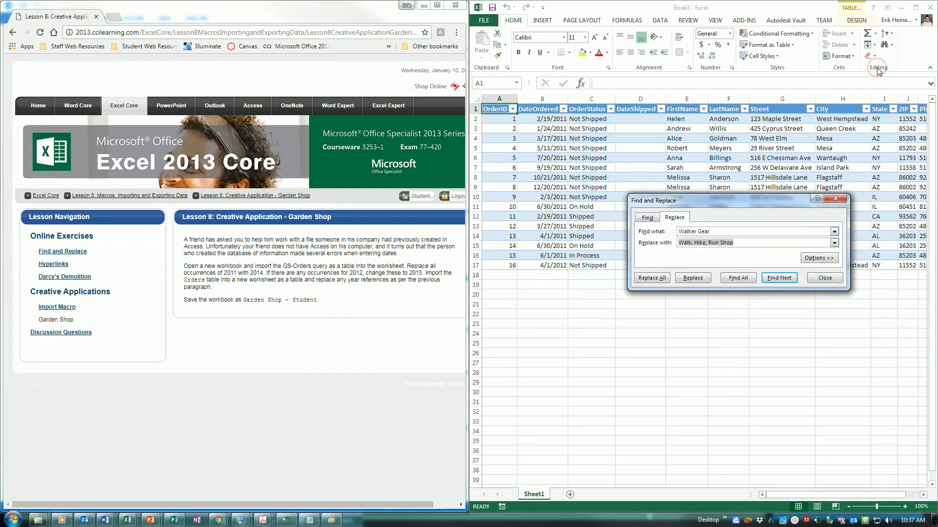
left_click(738, 232)
left_click(738, 233)
type("2")
key("BackSpace")
key("BackSpace")
key("BackSpace")
key("BackSpace")
key("BackSpace")
key("BackSpace")
key("BackSpace")
key("BackSpace")
key("BackSpace")
key("BackSpace")
key("BackSpace")
key("BackSpace")
key("BackSpace")
key("BackSpace")
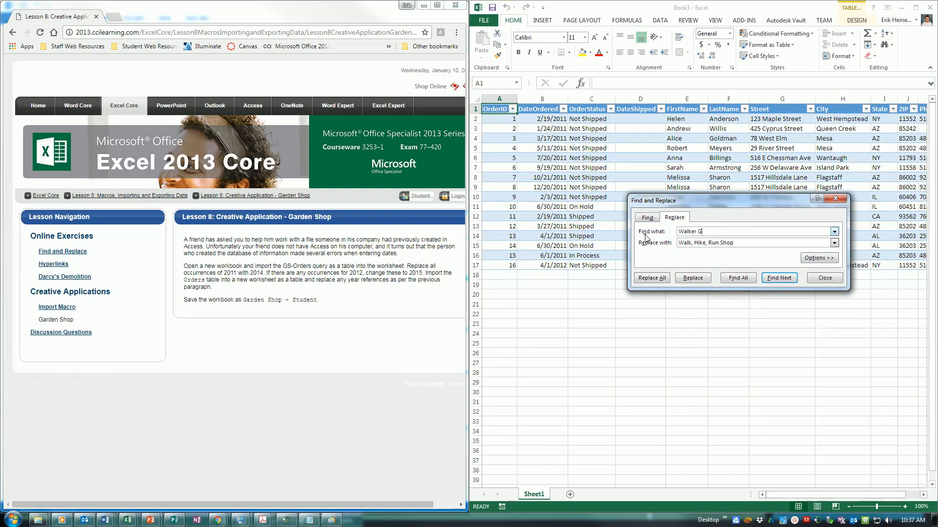
type("2011")
key("Tab")
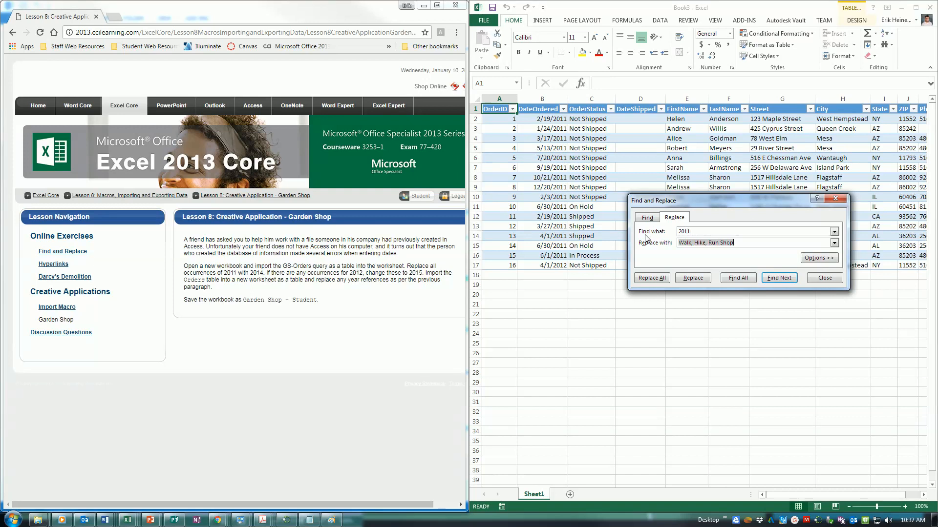
type("2014")
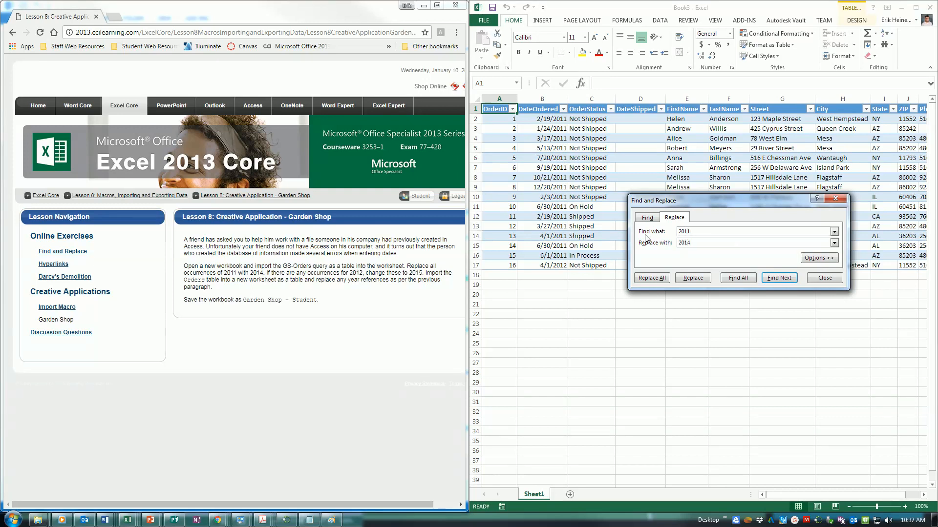
left_click(660, 278)
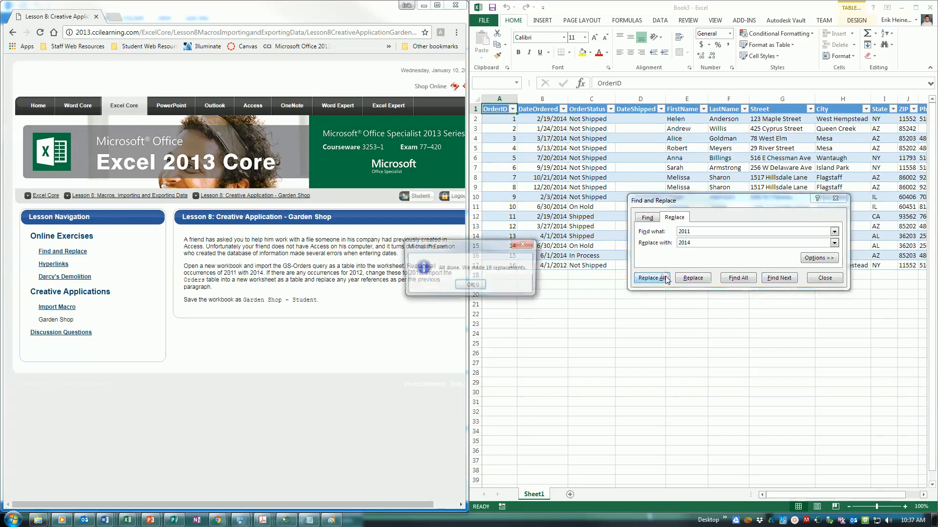
left_click(473, 286)
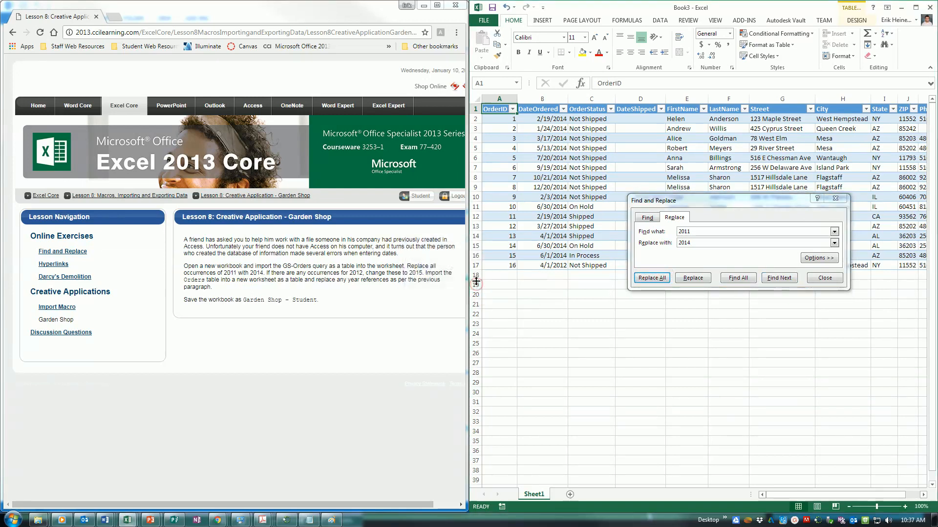
Step: Replace every 2012 with 2015, then close the Find and Replace dialog
left_click(713, 233)
key("BackSpace")
type("2")
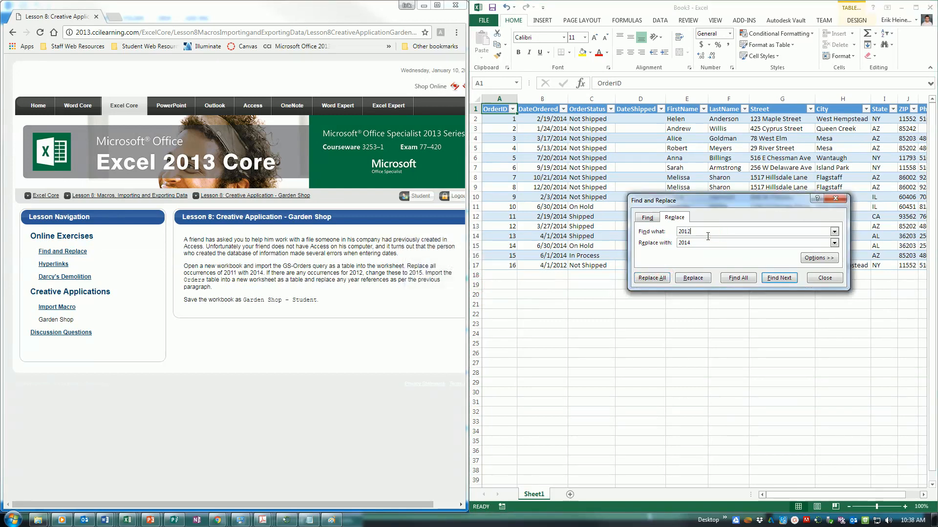
key("BackSpace")
type("5")
left_click(651, 278)
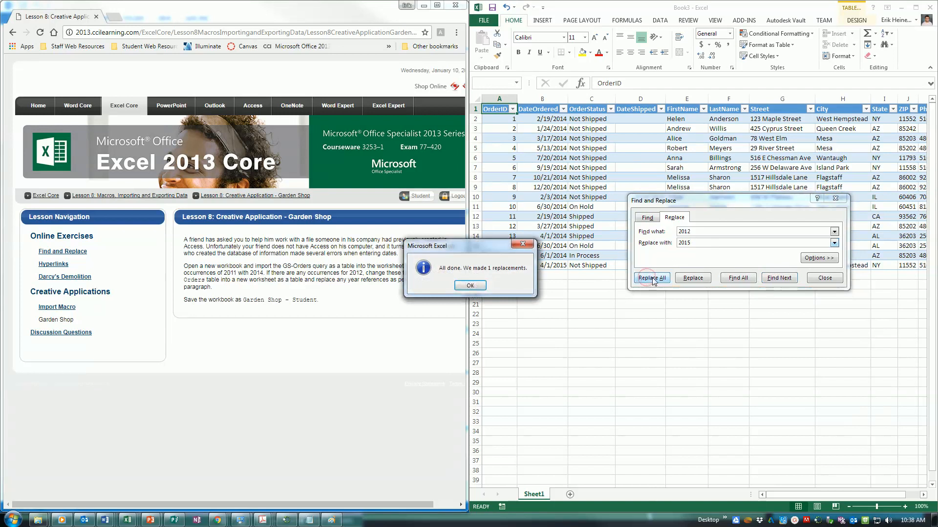
left_click(472, 287)
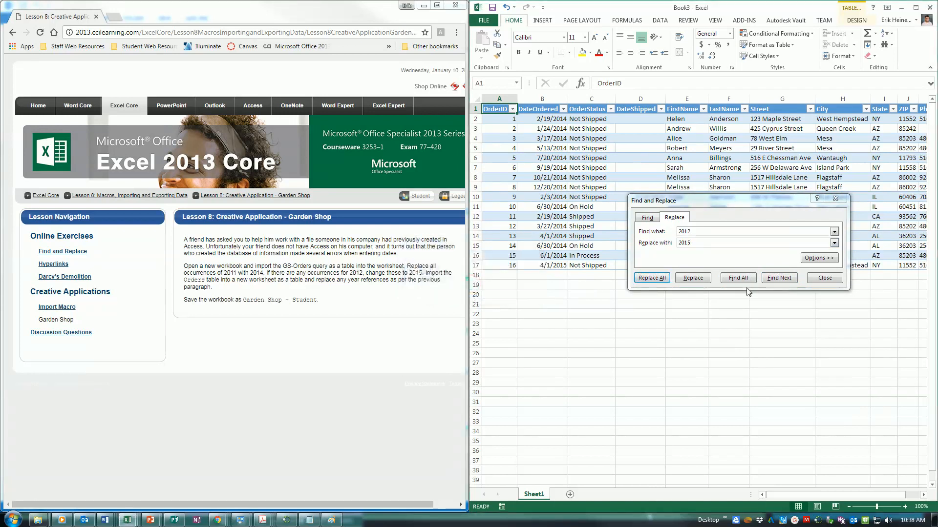
left_click(831, 278)
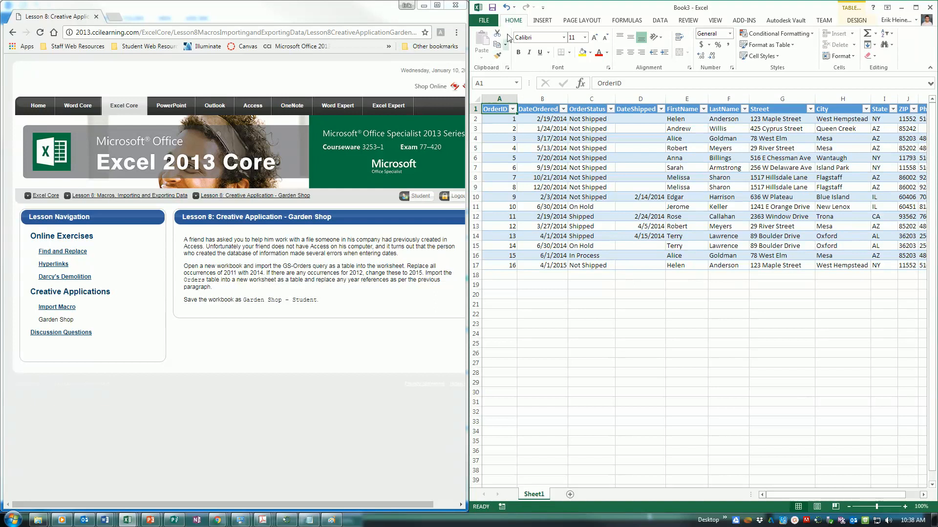
Step: Start another Access import and open GardenShop.accdb from the 3253-Microsite-Student-Files folder
left_click(659, 21)
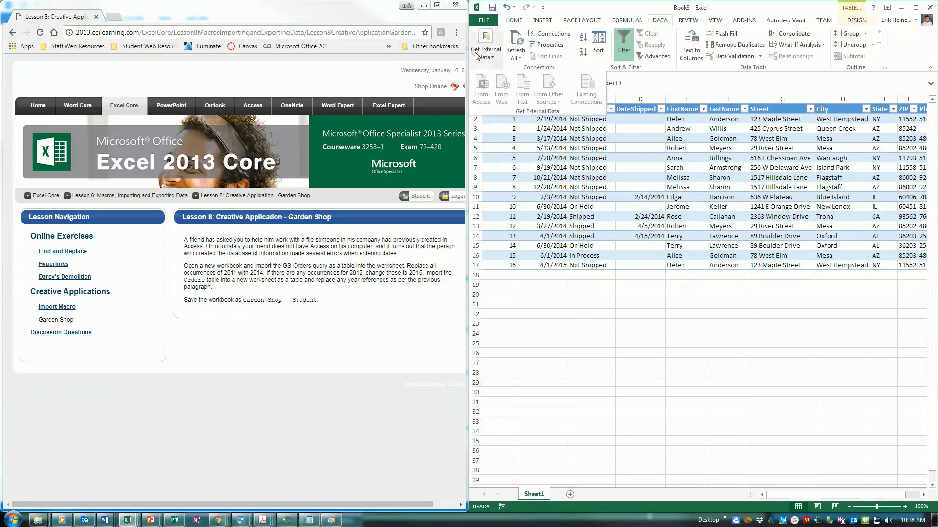
left_click(727, 373)
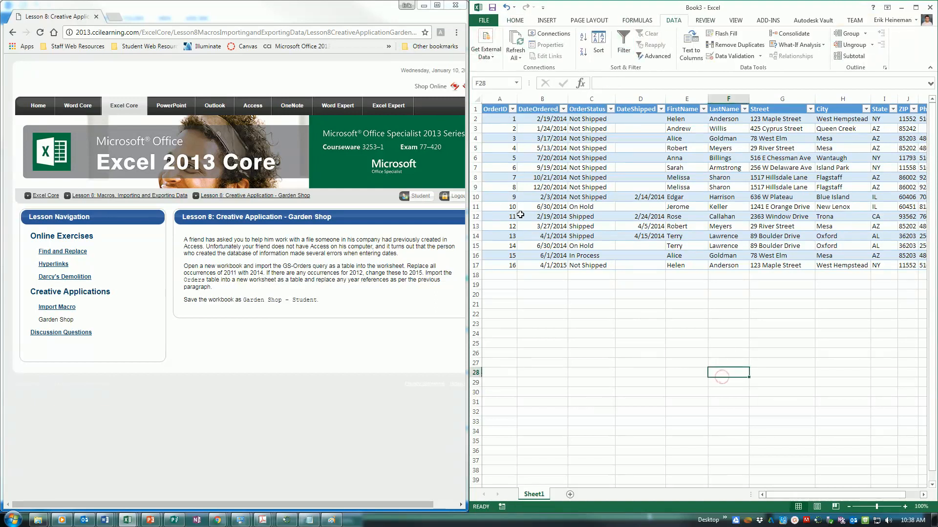
left_click(493, 65)
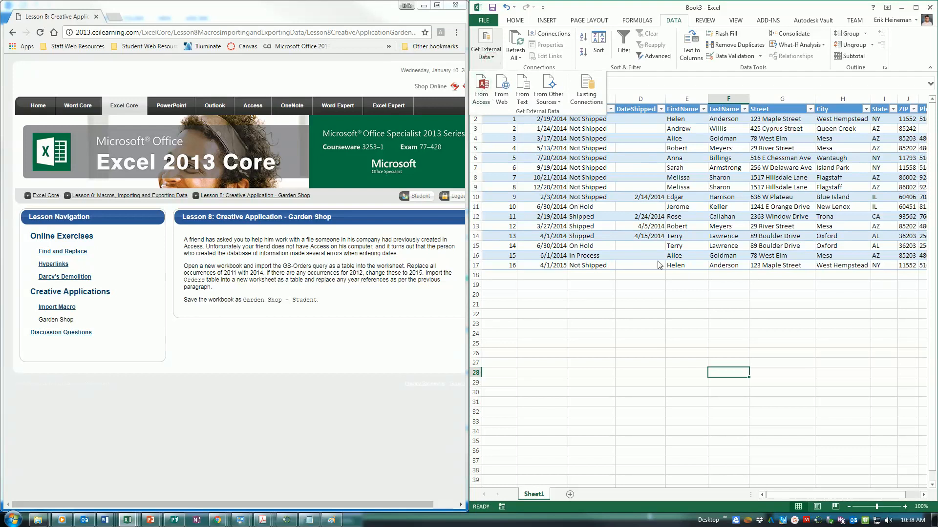
left_click(483, 88)
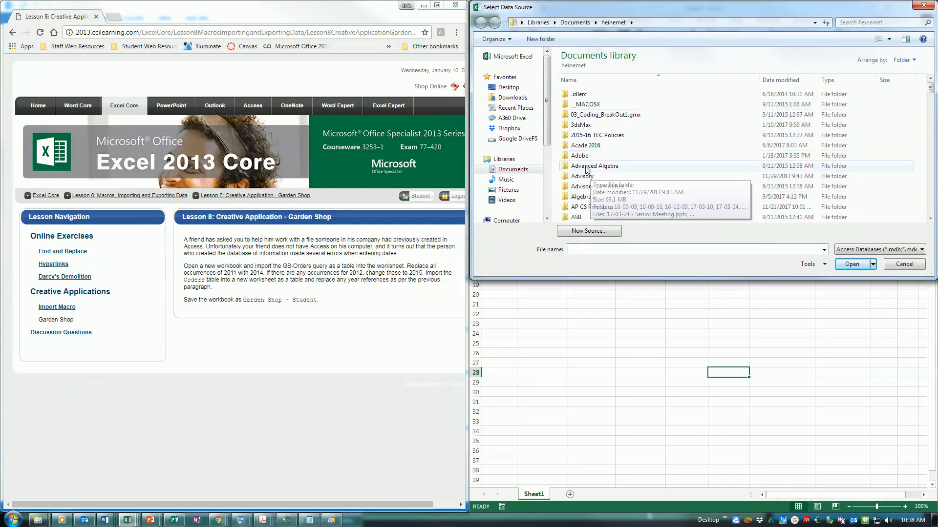
scroll(585, 169, "down", 18)
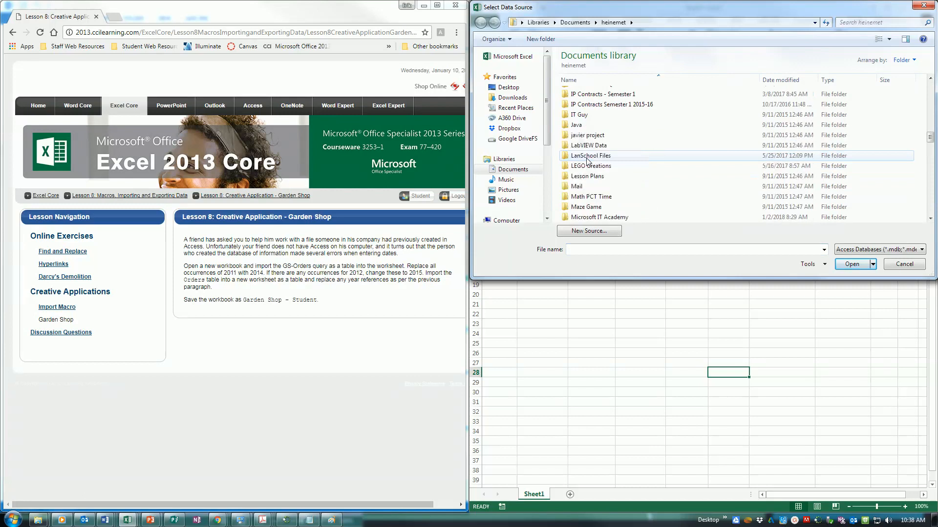
double_click(596, 188)
left_click(574, 104)
double_click(574, 104)
double_click(586, 104)
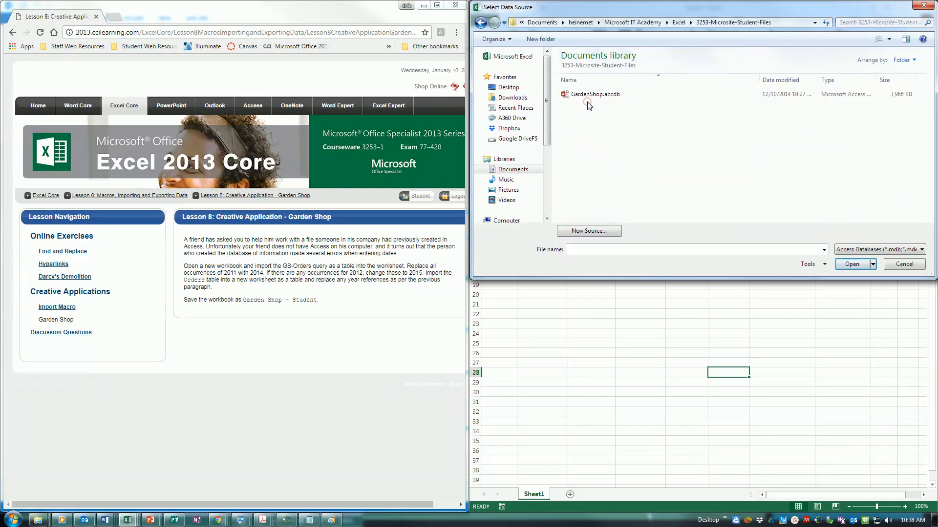
double_click(590, 96)
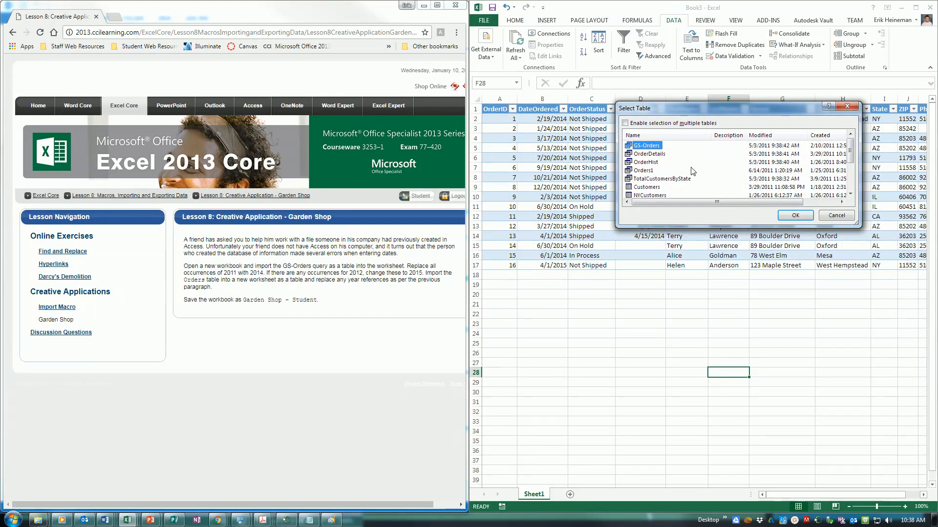
Step: Import the Orders table as a table on a new worksheet
scroll(683, 173, "down", 2)
left_click(642, 163)
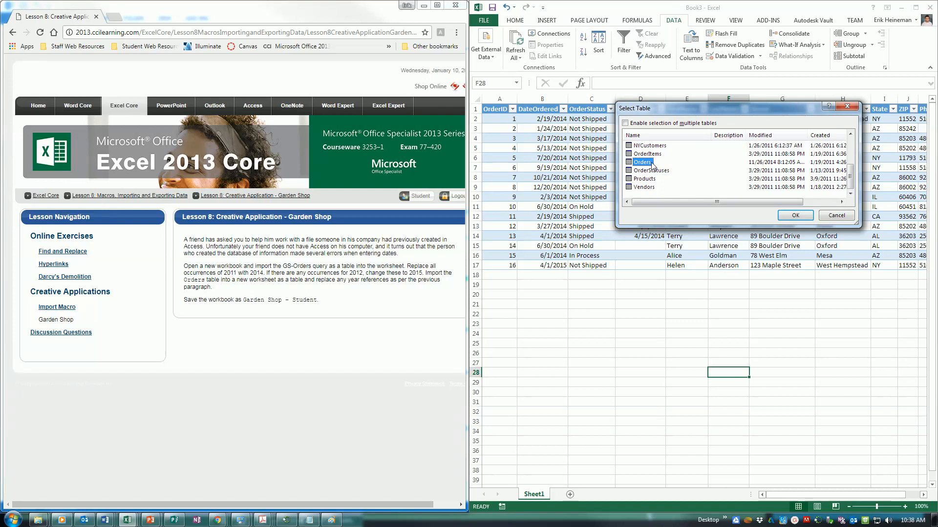
scroll(649, 159, "up", 2)
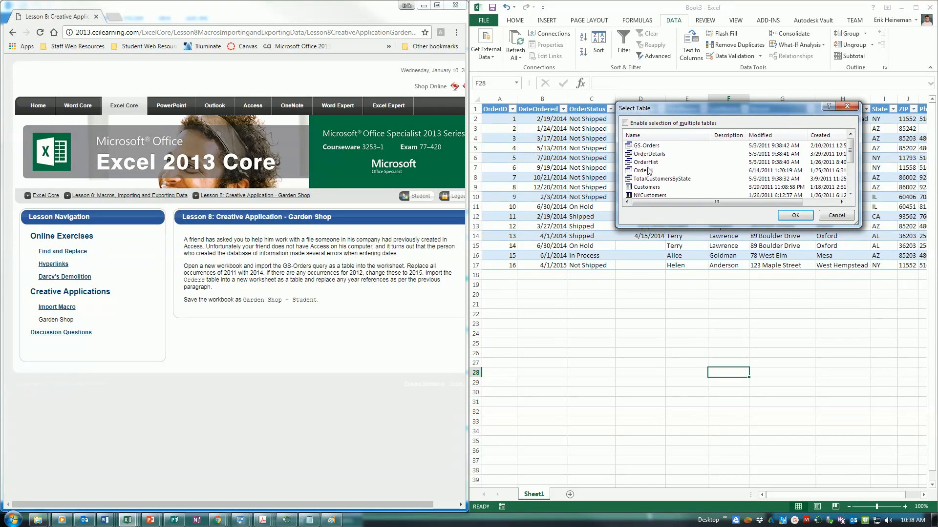
scroll(648, 170, "down", 2)
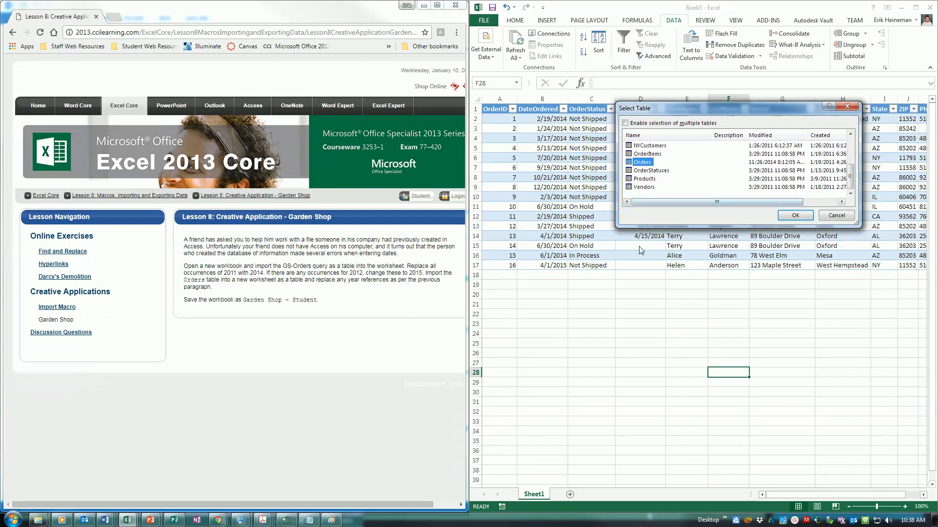
left_click(794, 215)
left_click(691, 195)
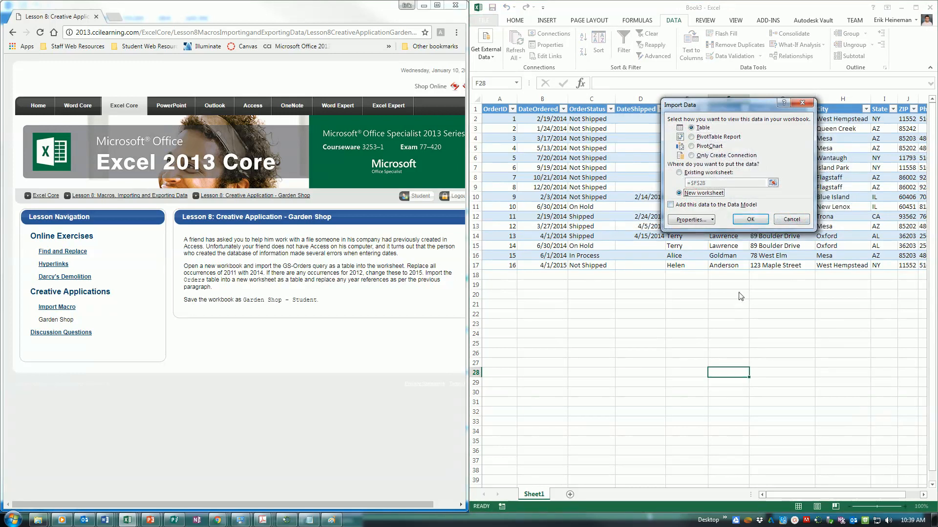
left_click(753, 220)
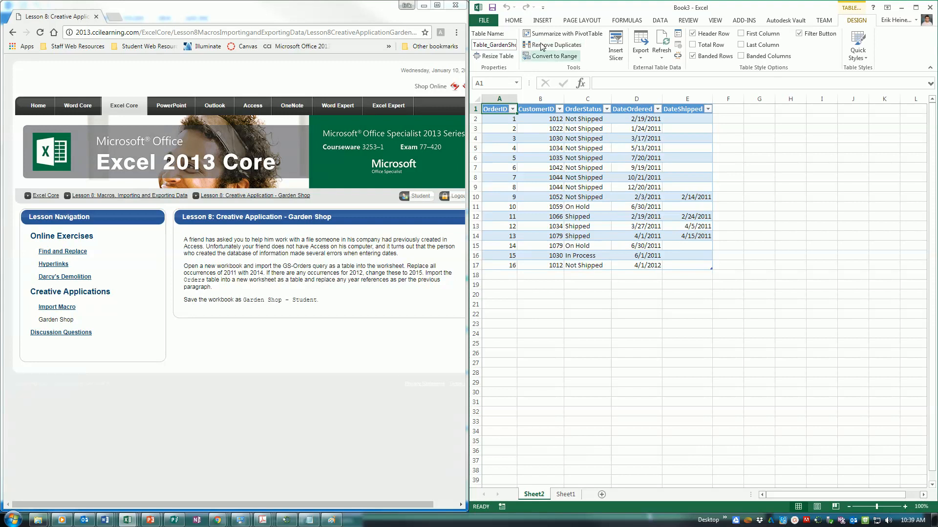
Step: Replace every 2011 with 2014 in the Orders table on Sheet2
left_click(513, 20)
left_click(890, 47)
left_click(879, 57)
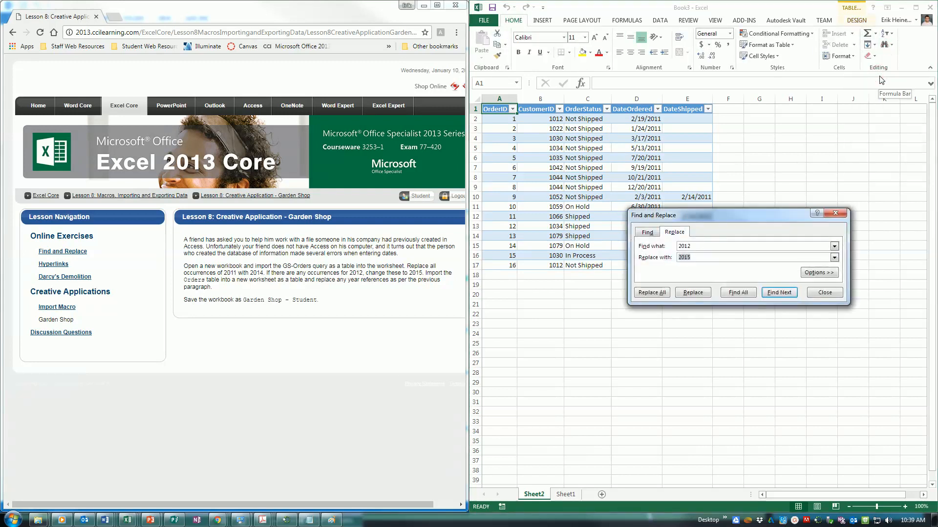
key("Tab")
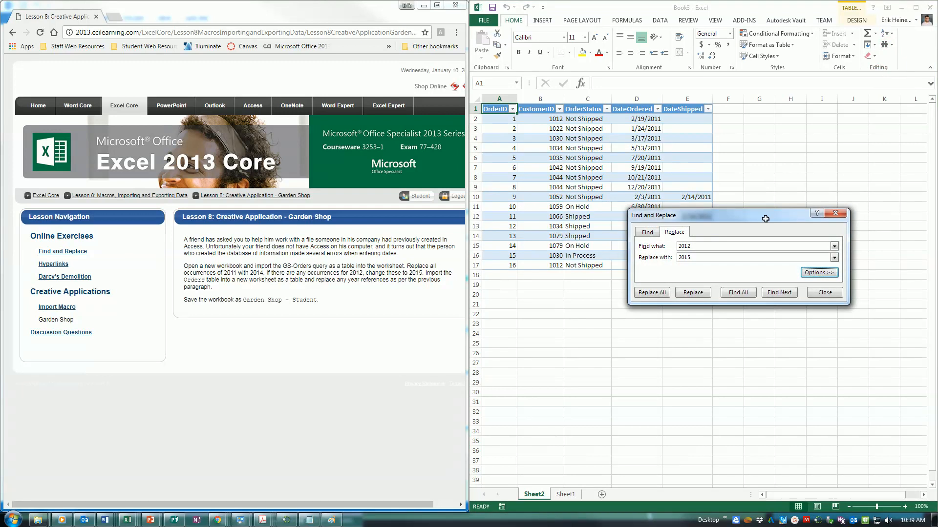
left_click(722, 248)
key("BackSpace")
type("1")
key("Tab")
type("201")
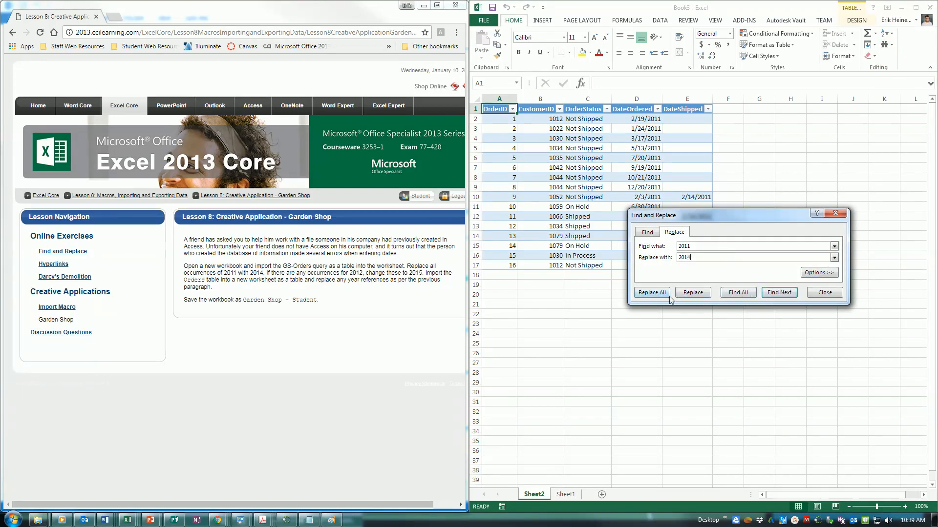
left_click(651, 292)
left_click(462, 285)
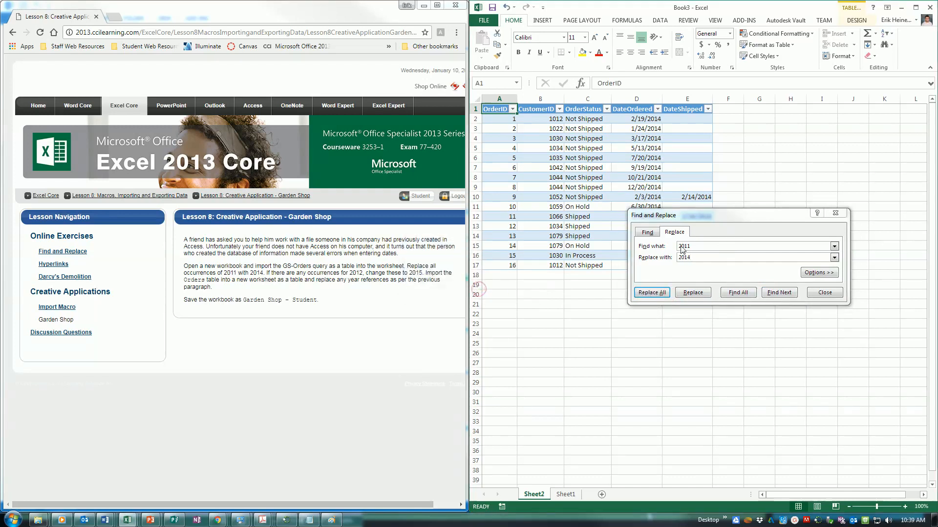
Step: Replace every 2012 with 2015, then close the Find and Replace dialog
left_click(702, 245)
key("BackSpace")
type("2")
left_click(700, 260)
key("BackSpace")
type("5")
left_click(667, 294)
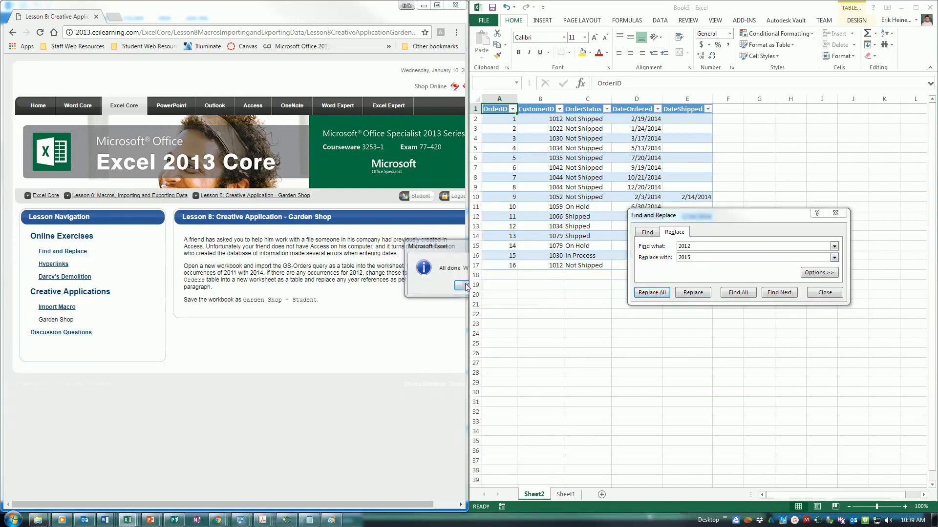
left_click(461, 285)
left_click(825, 293)
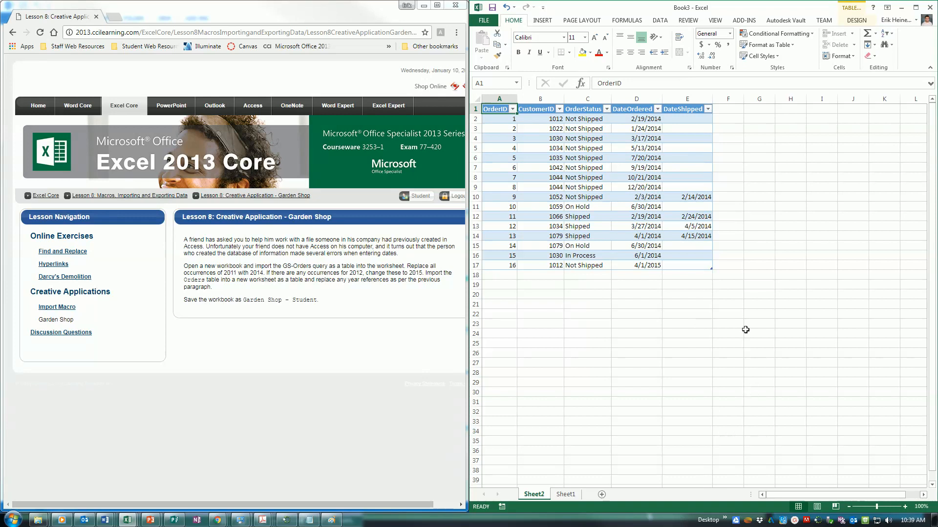
Step: Save the workbook as 'Garden Shop - Student.xlsx' in the Microsoft IT Academy Excel folder
left_click(484, 20)
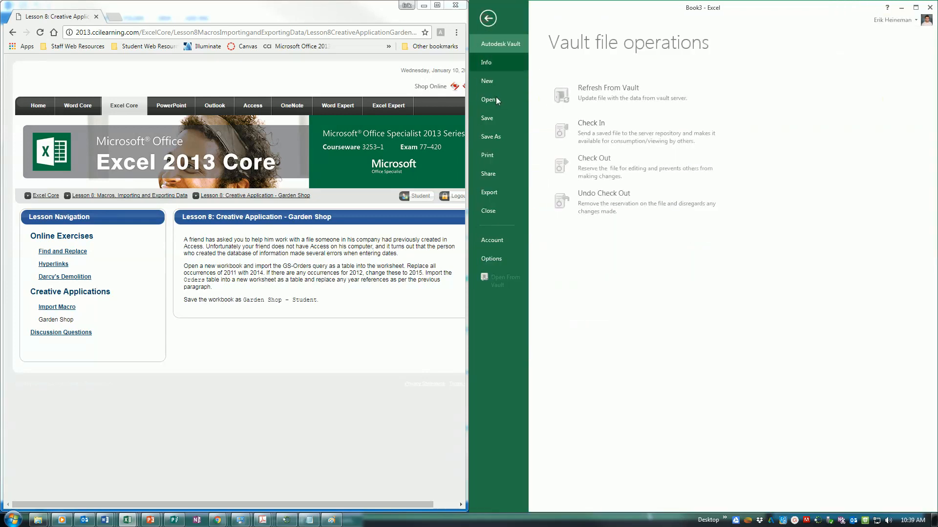
left_click(498, 139)
left_click(586, 187)
left_click(768, 118)
type("Garden Shop - Student")
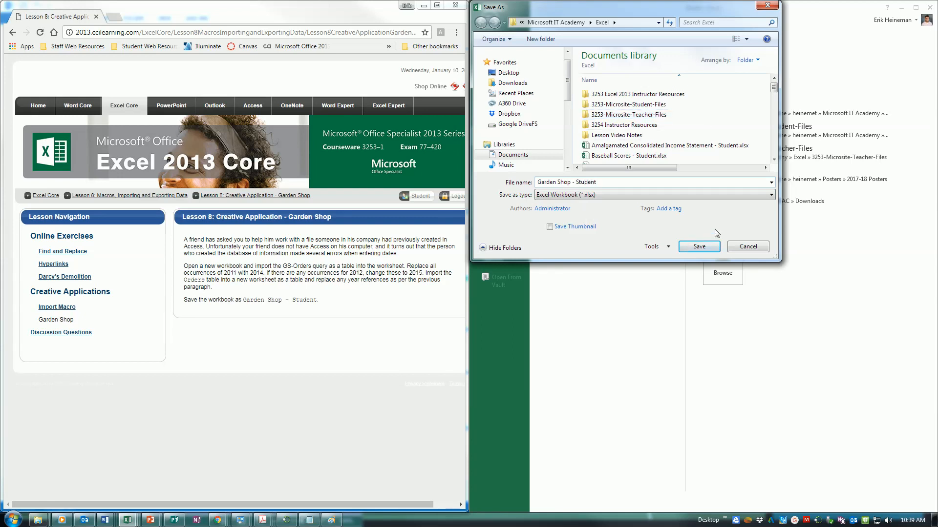
left_click(713, 243)
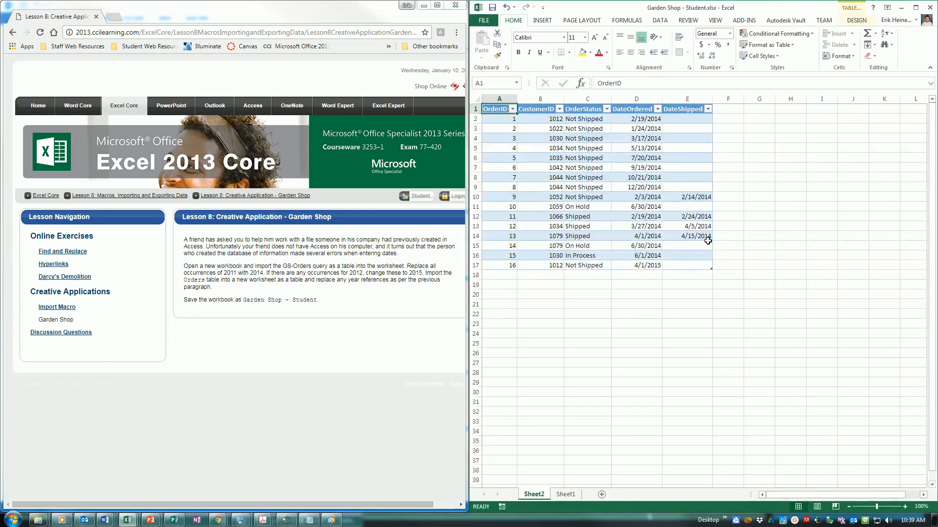